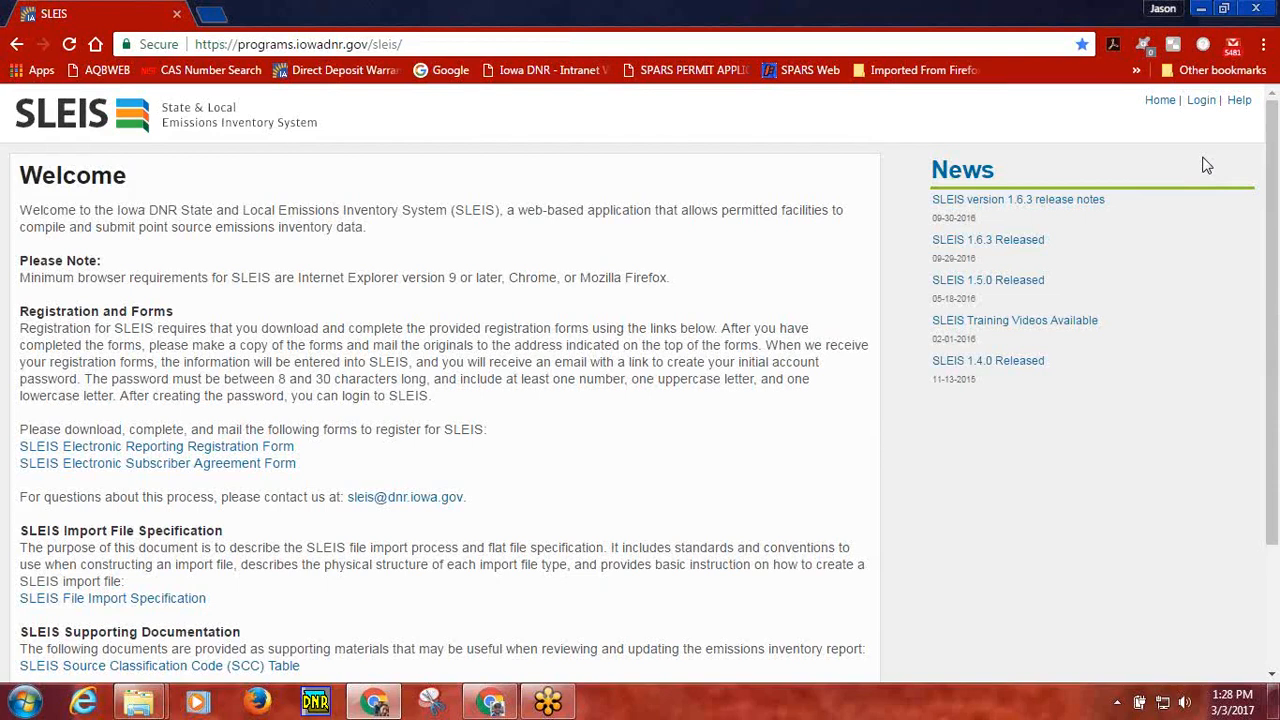
Log in to SLEIS with the prefilled credentials and open the SLEIS Training Facility from the facilities list.
click(1203, 101)
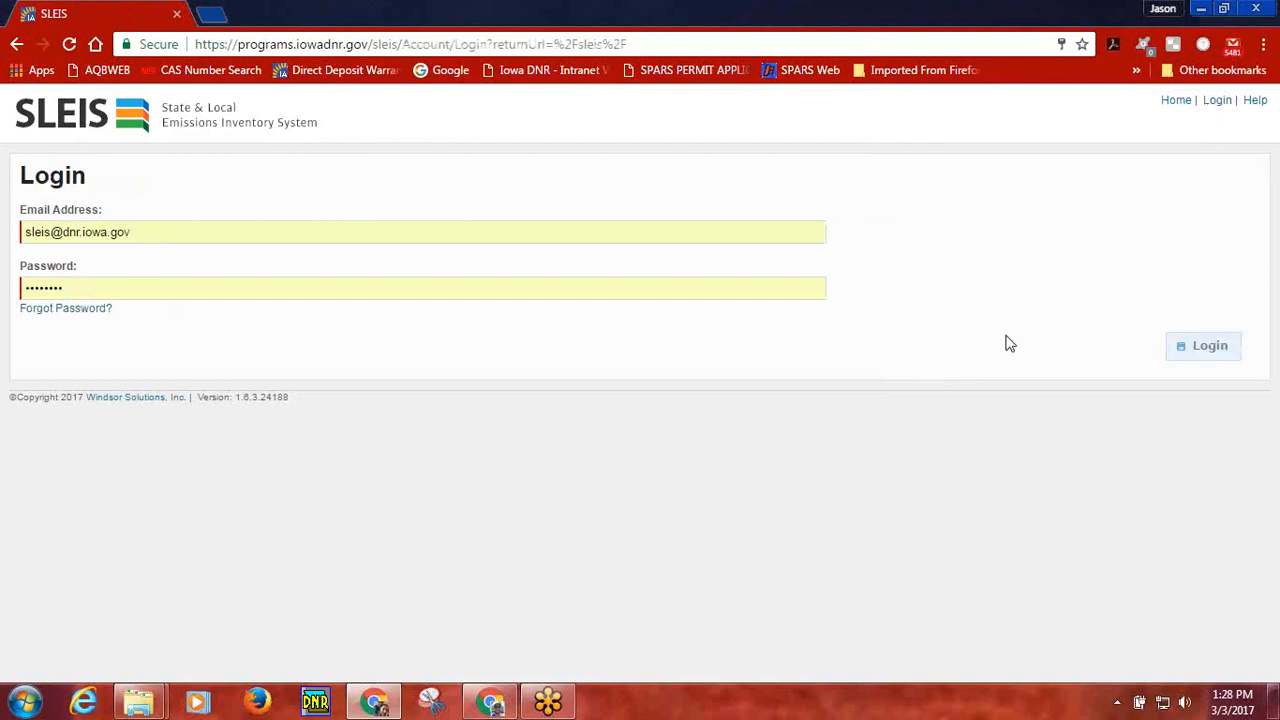
click(1192, 347)
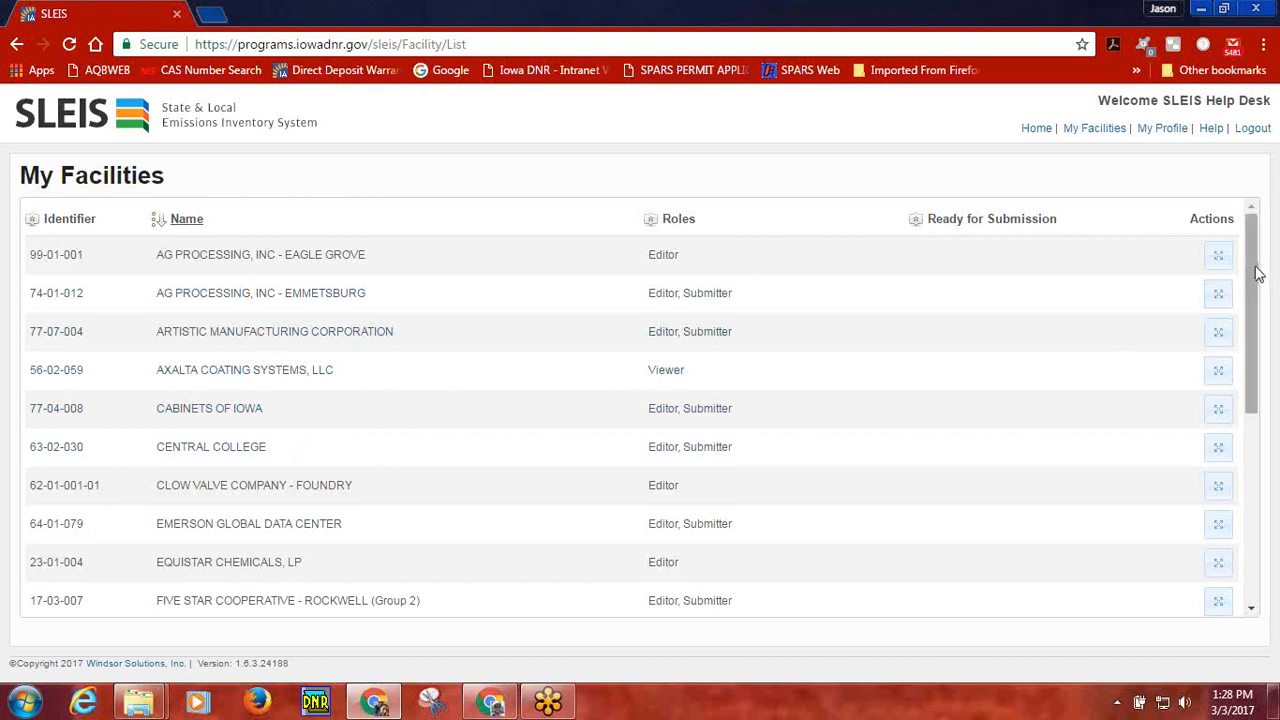
drag(1258, 275, 1243, 464)
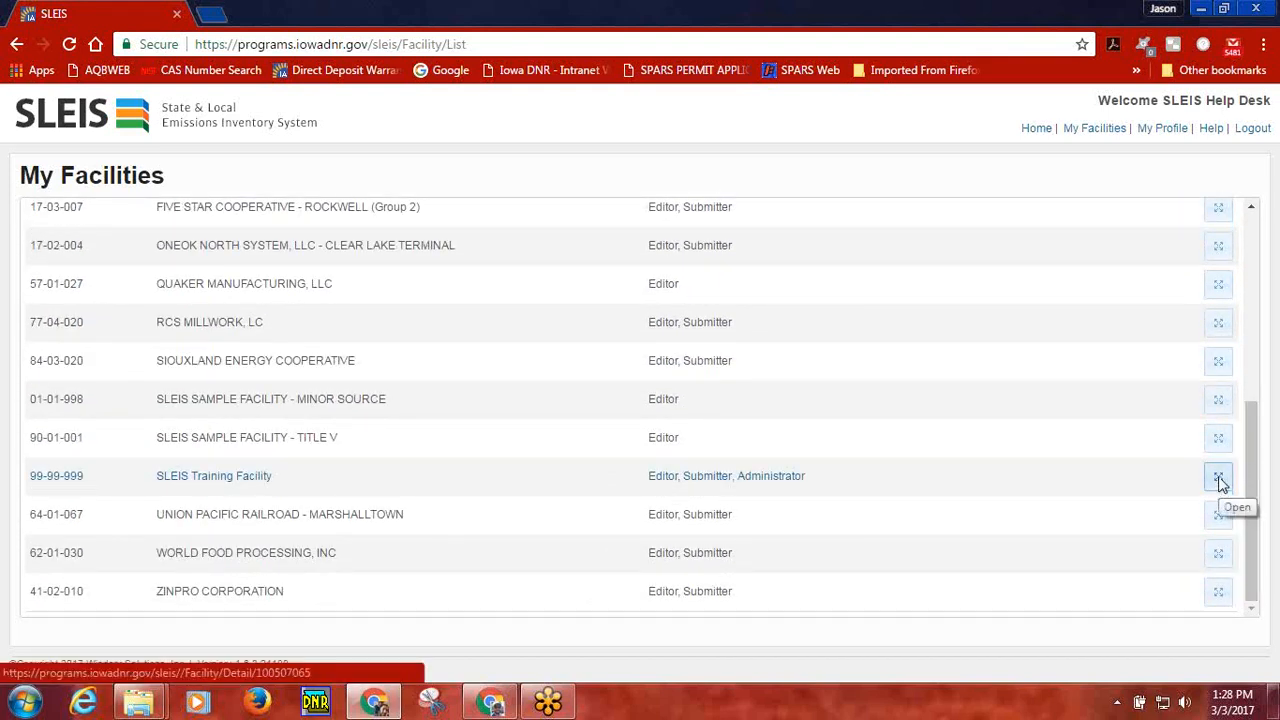
click(1221, 484)
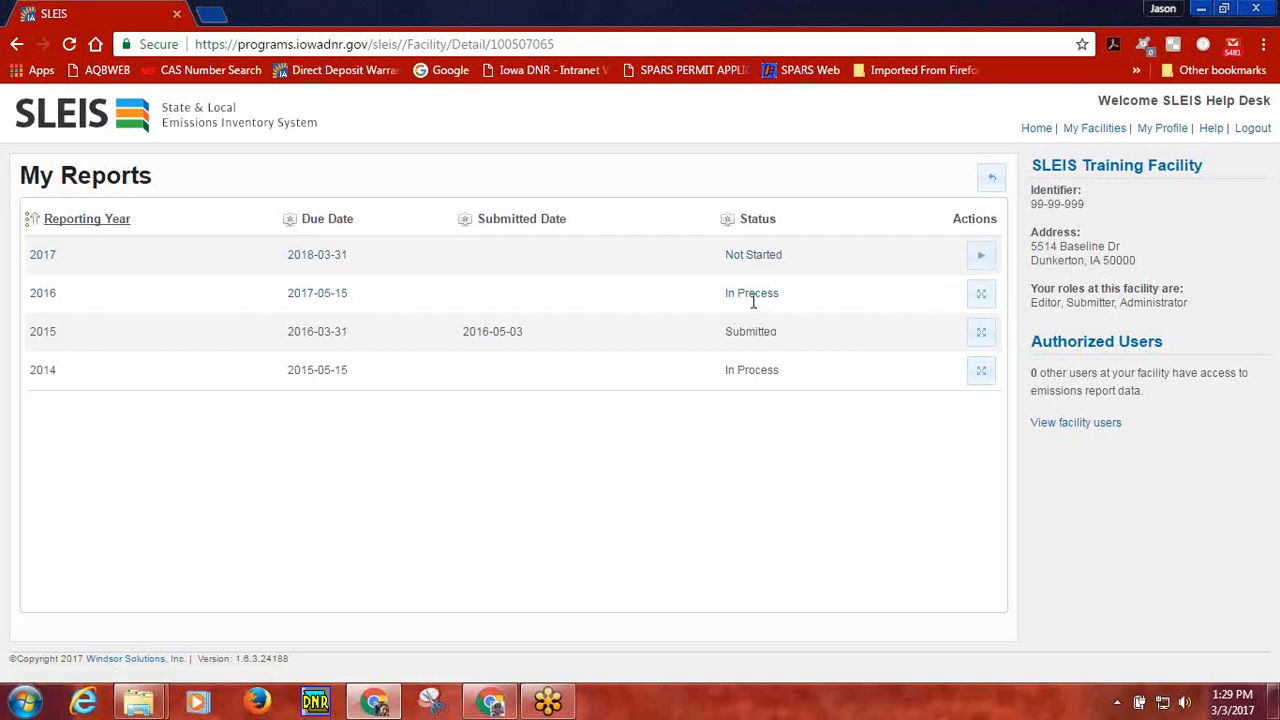
Open the facility's in-process 2016 emissions report and view its list of emission units.
click(981, 299)
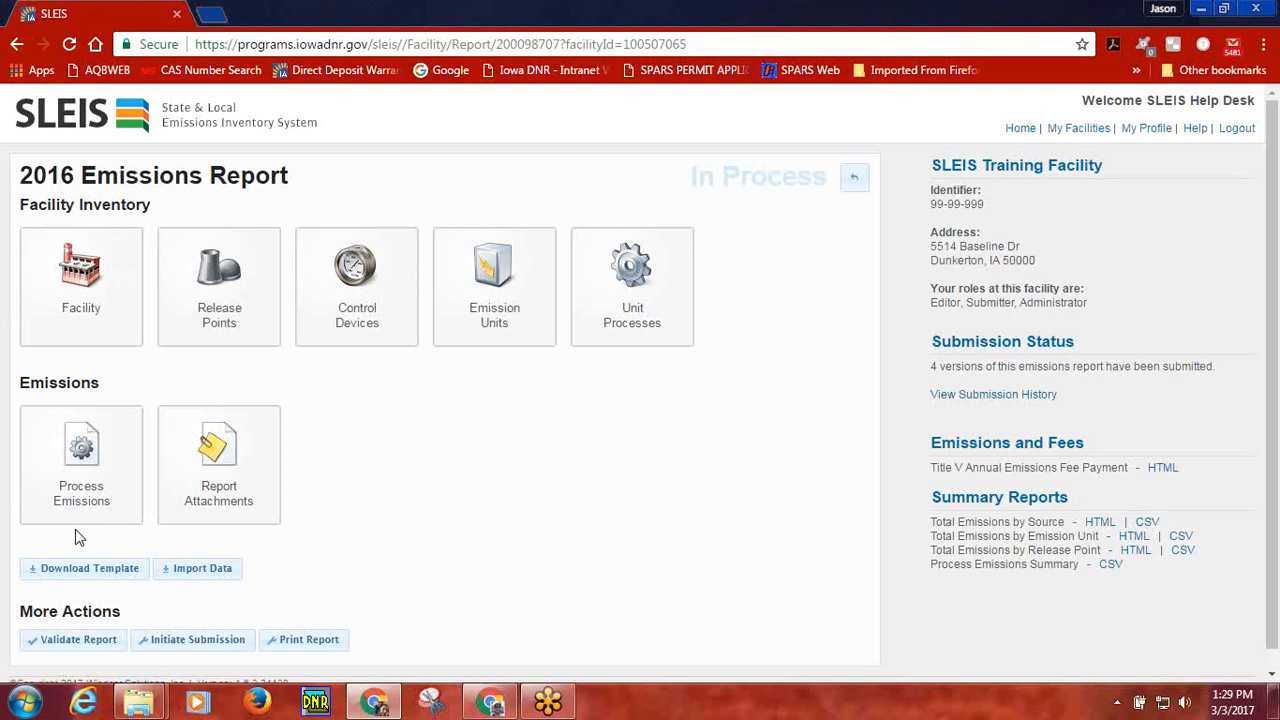
click(496, 316)
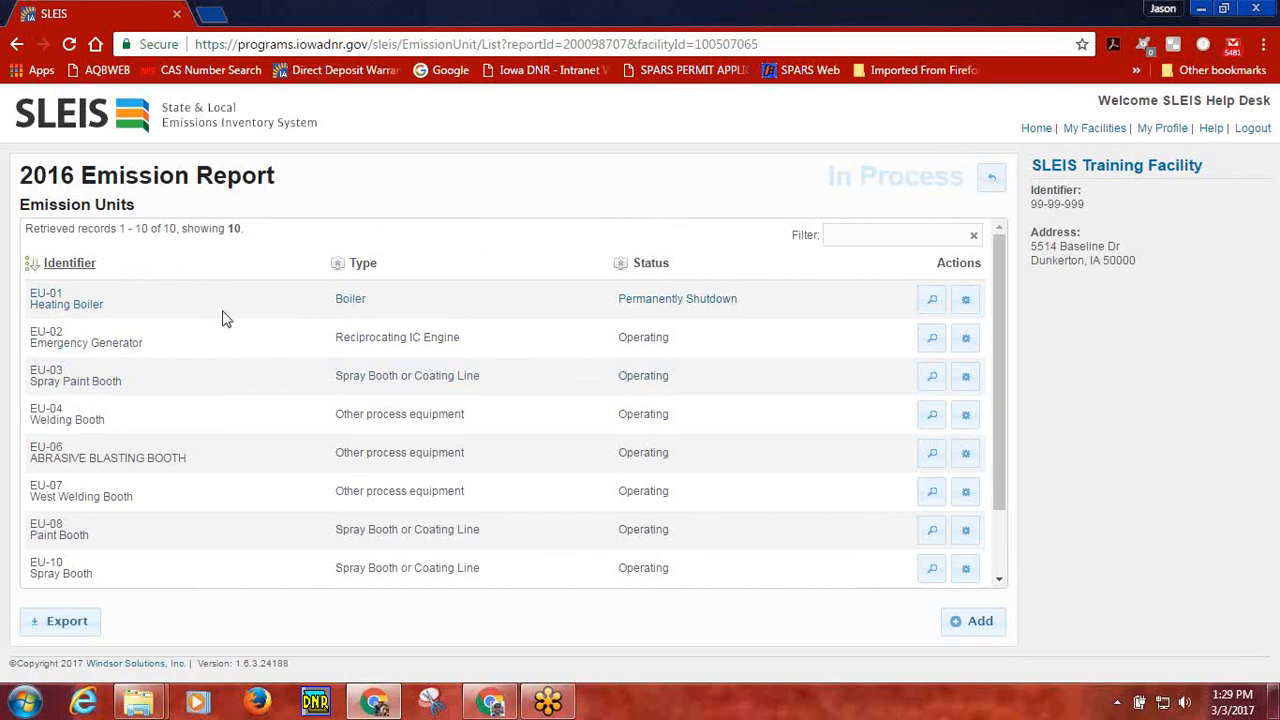
scroll(224, 318, down, 1)
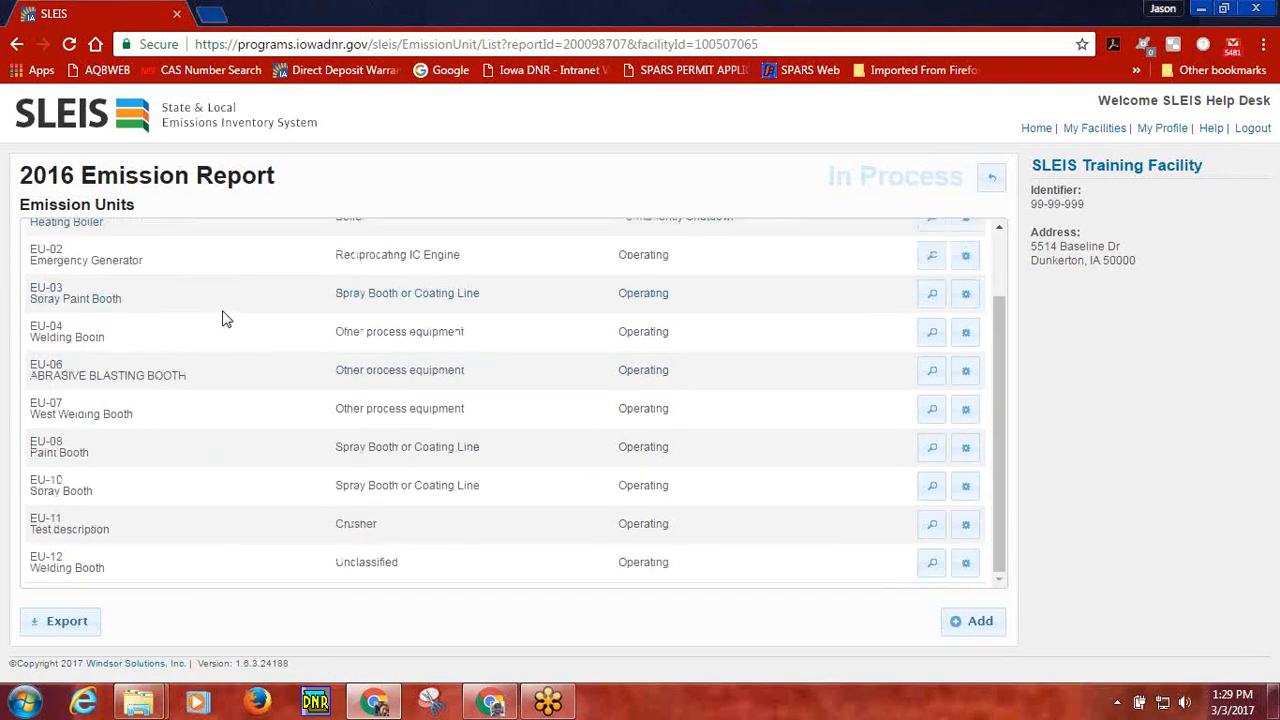
scroll(224, 318, up, 1)
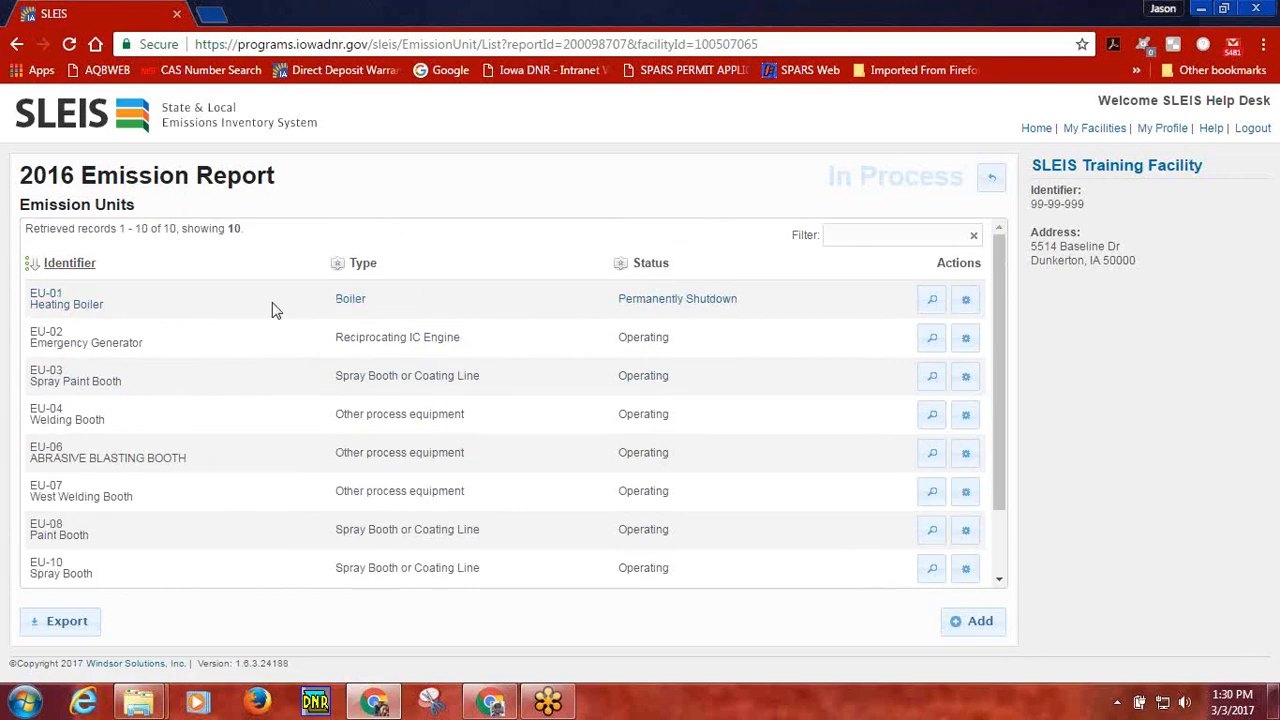
Sort the emission units by identifier in both directions, filter the list by "paint" and clear the filter.
click(76, 265)
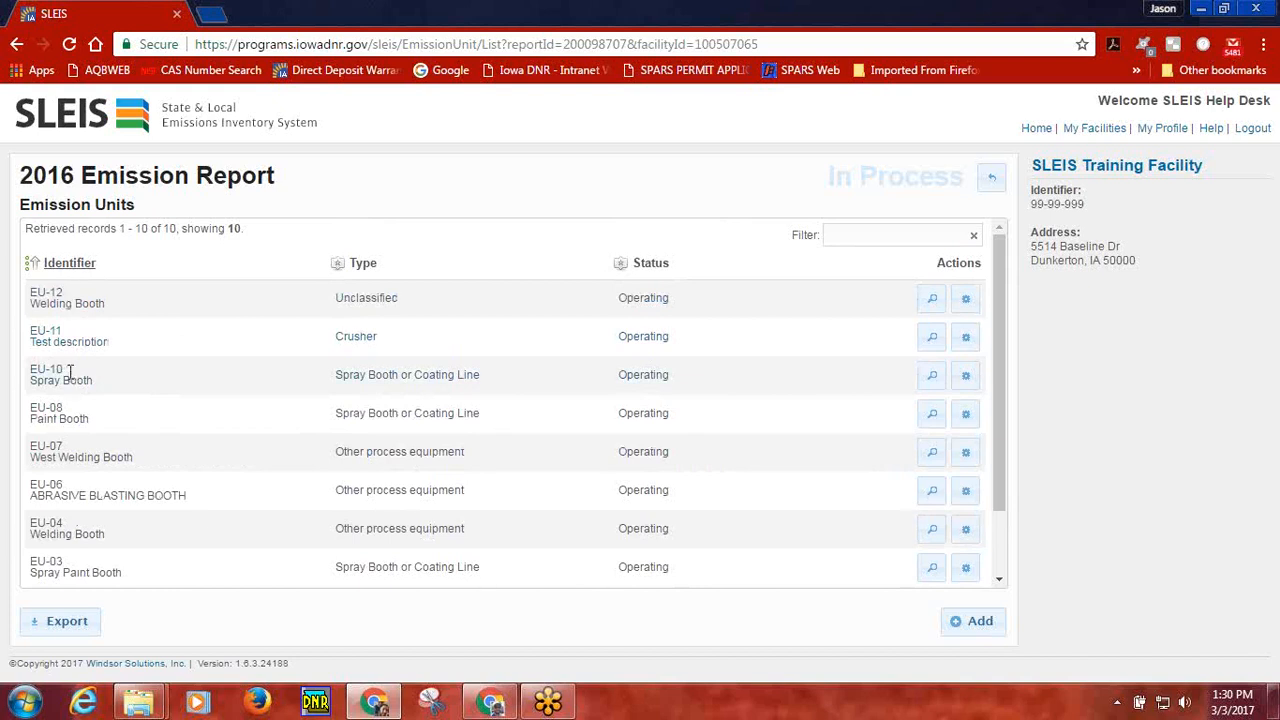
click(88, 266)
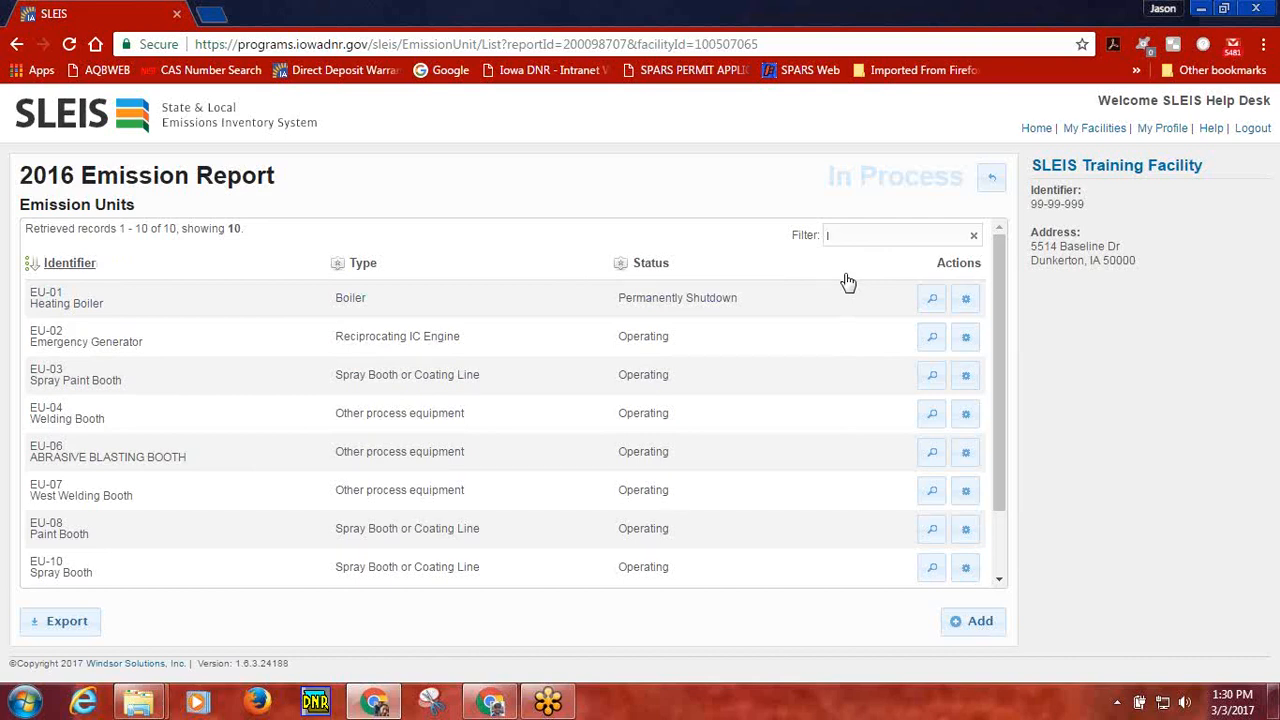
text(WB)
key(BackSpace)
key(BackSpace)
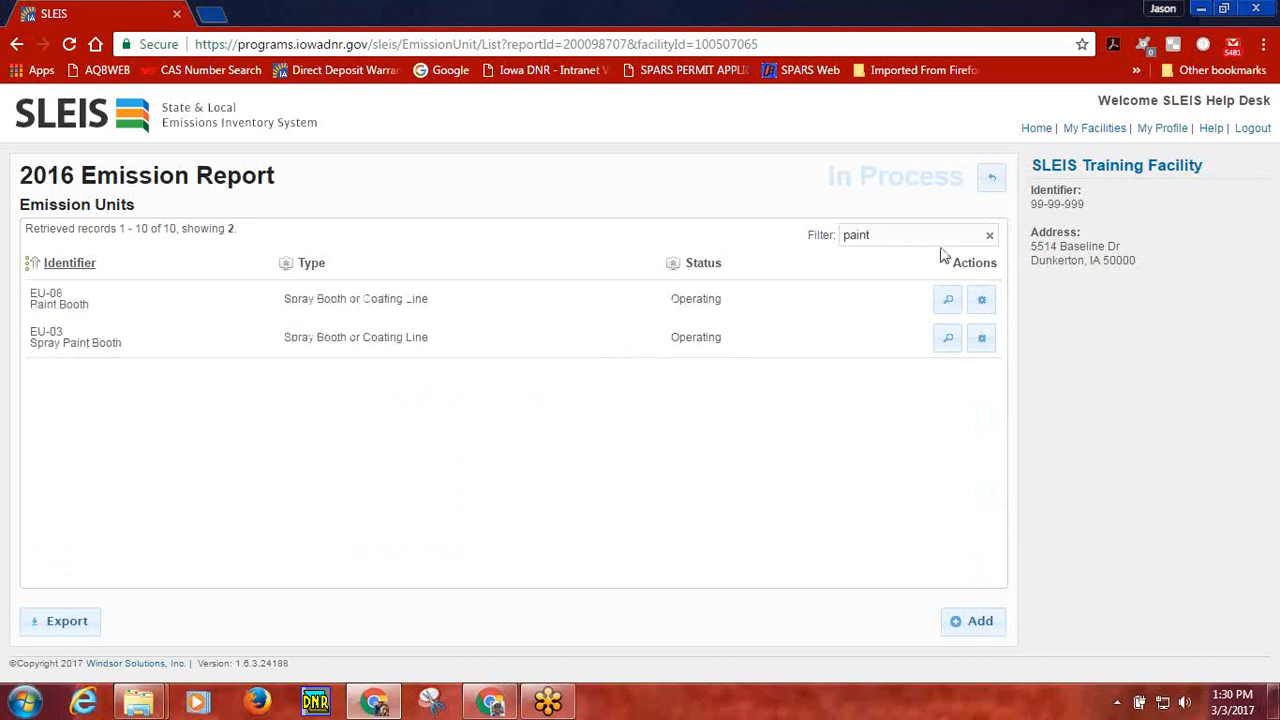
click(990, 240)
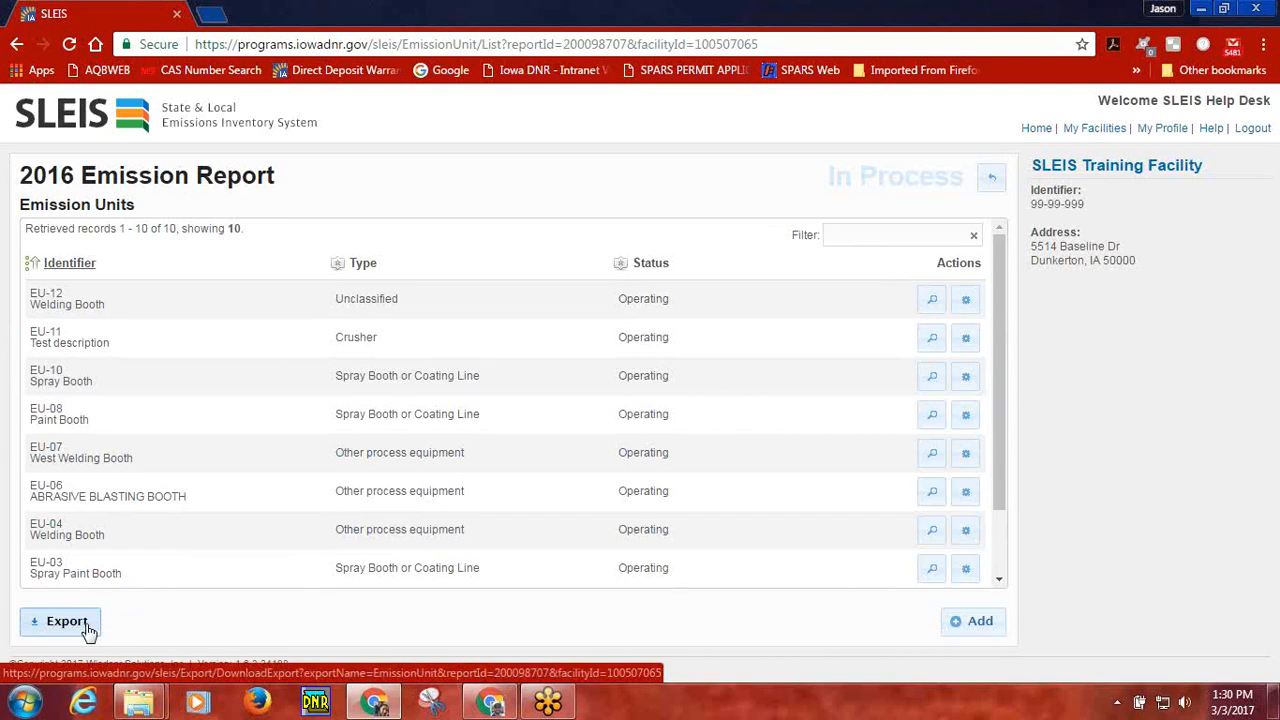
Export the emission units and view the EmissionUnits file from the downloaded EmissionUnit.zip, closing the file and folder when done.
click(88, 625)
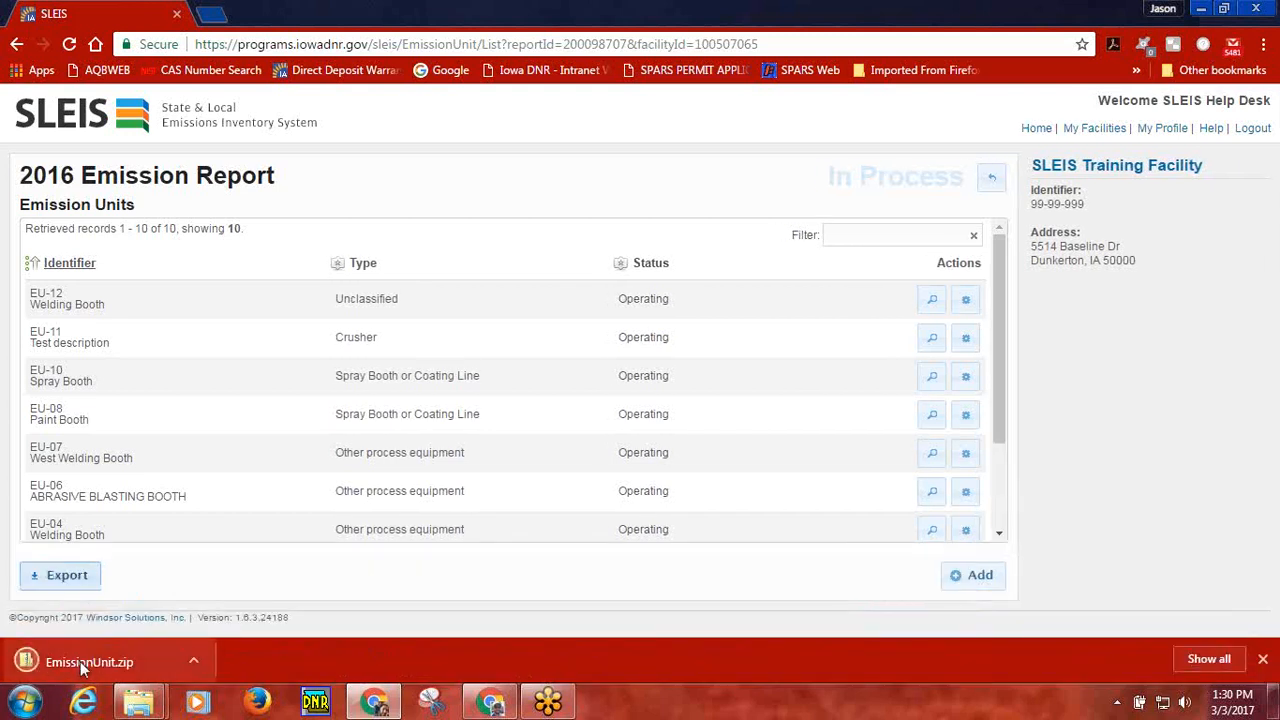
click(82, 661)
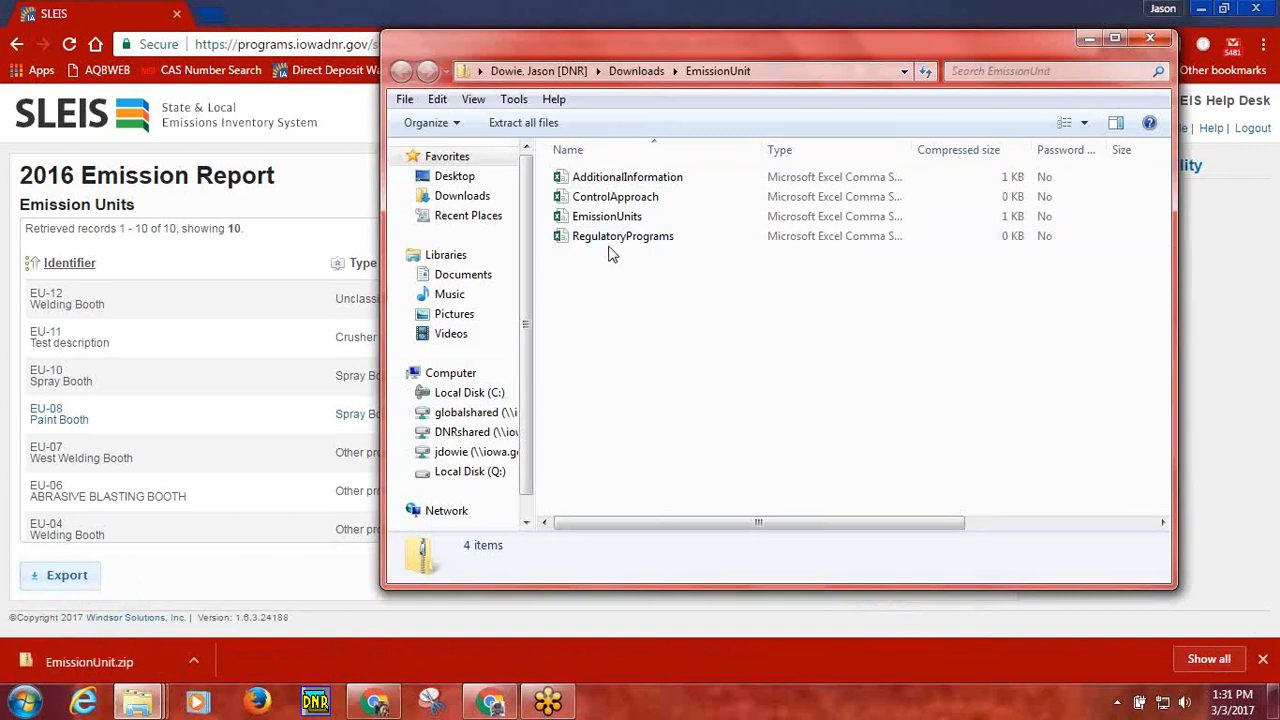
click(617, 217)
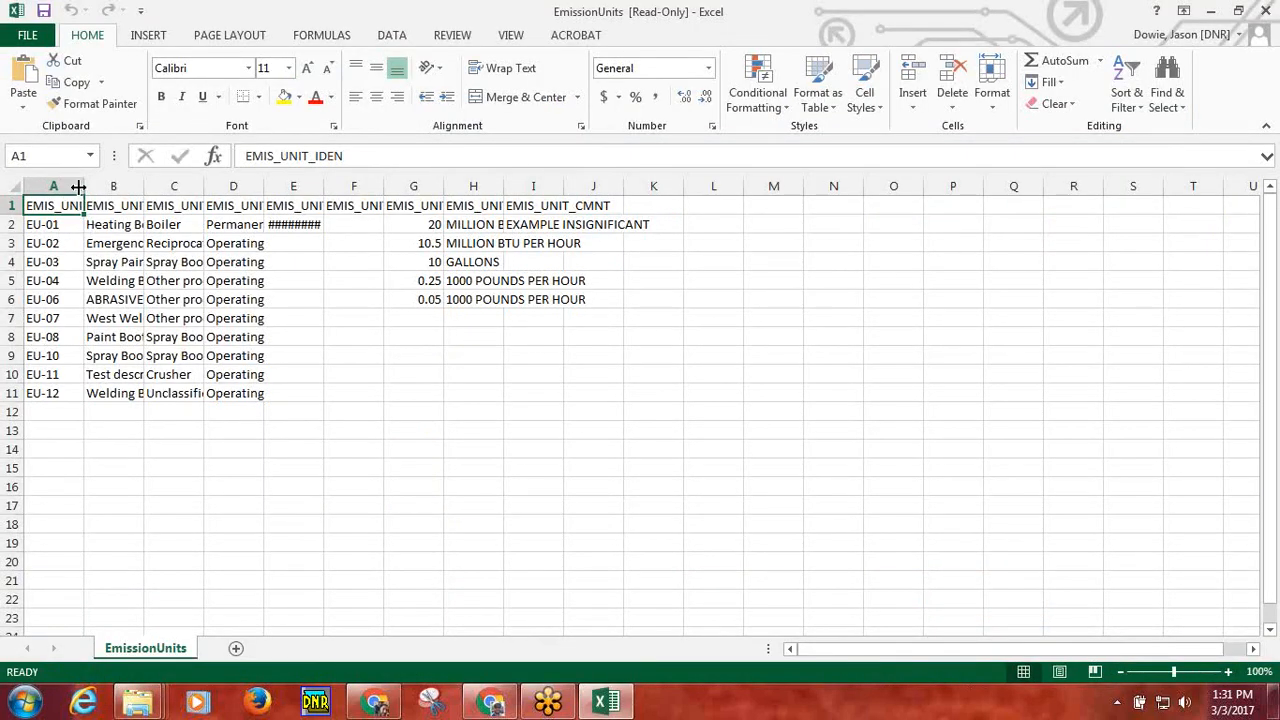
click(1265, 22)
click(1150, 40)
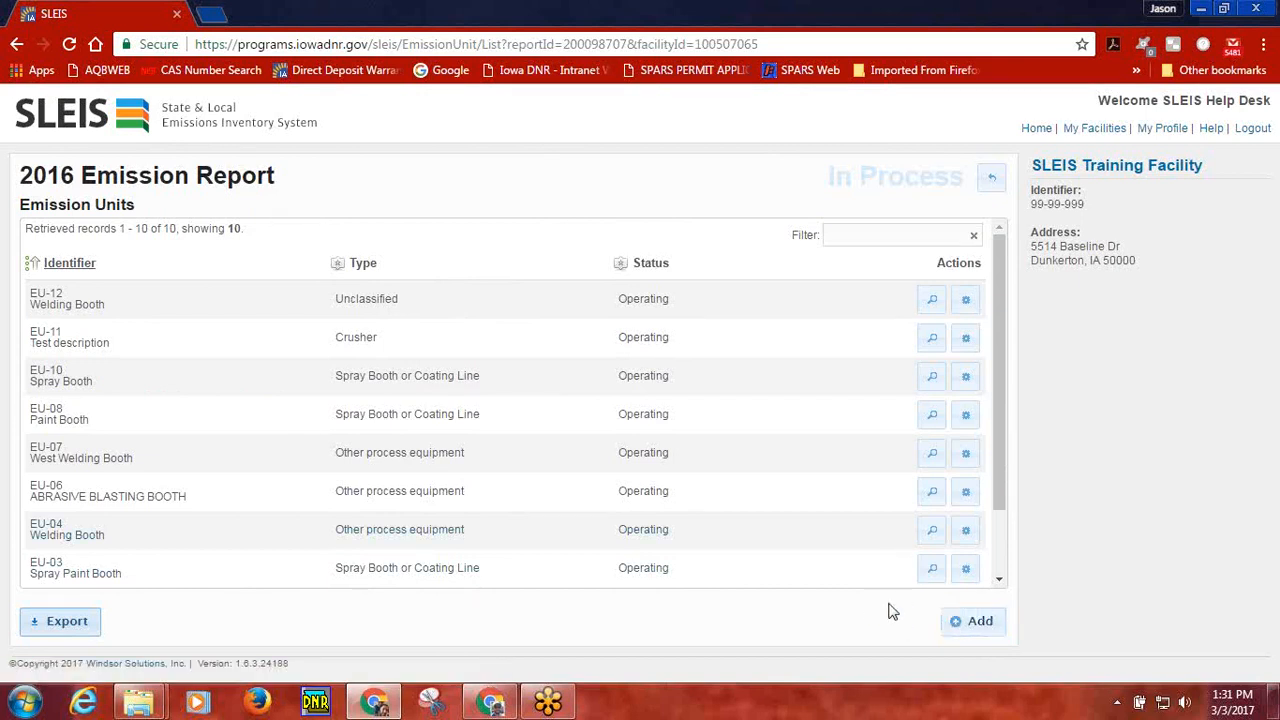
Add a new emission unit with the identifier EU-999 and the type 100 - Boiler.
click(977, 630)
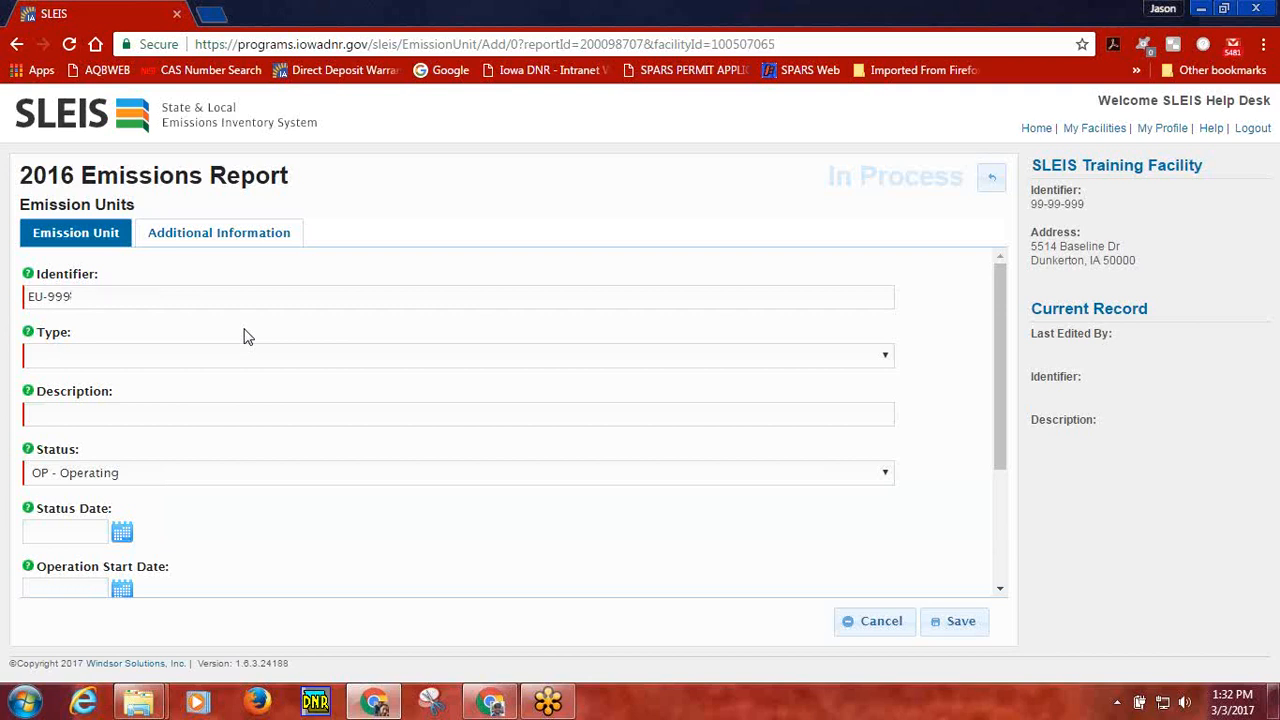
click(127, 360)
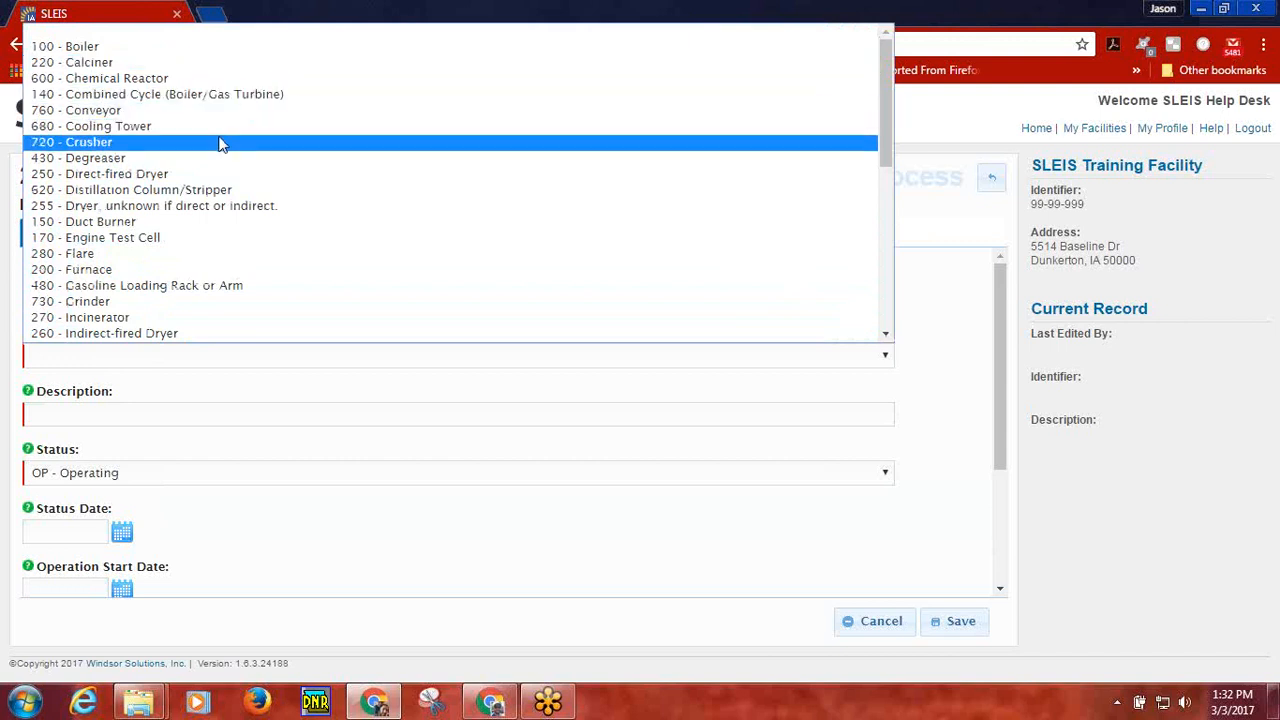
scroll(226, 236, down, 1)
scroll(226, 236, up, 1)
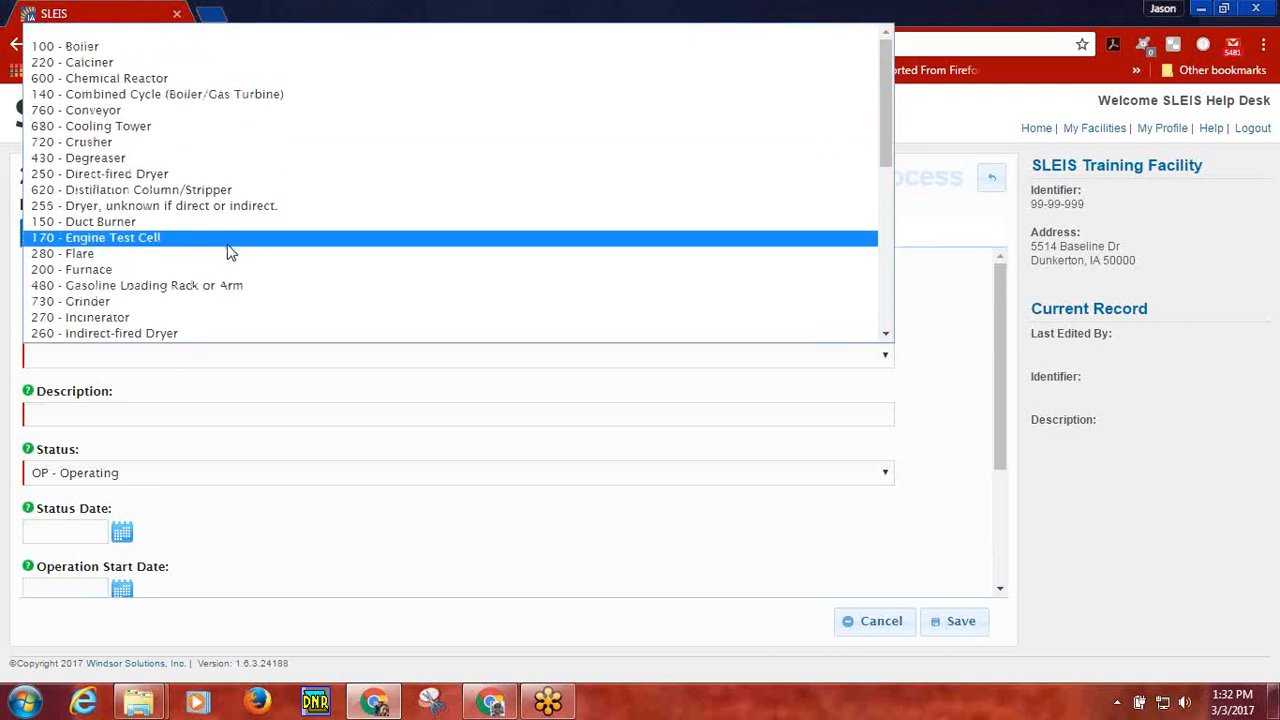
scroll(227, 244, down, 2)
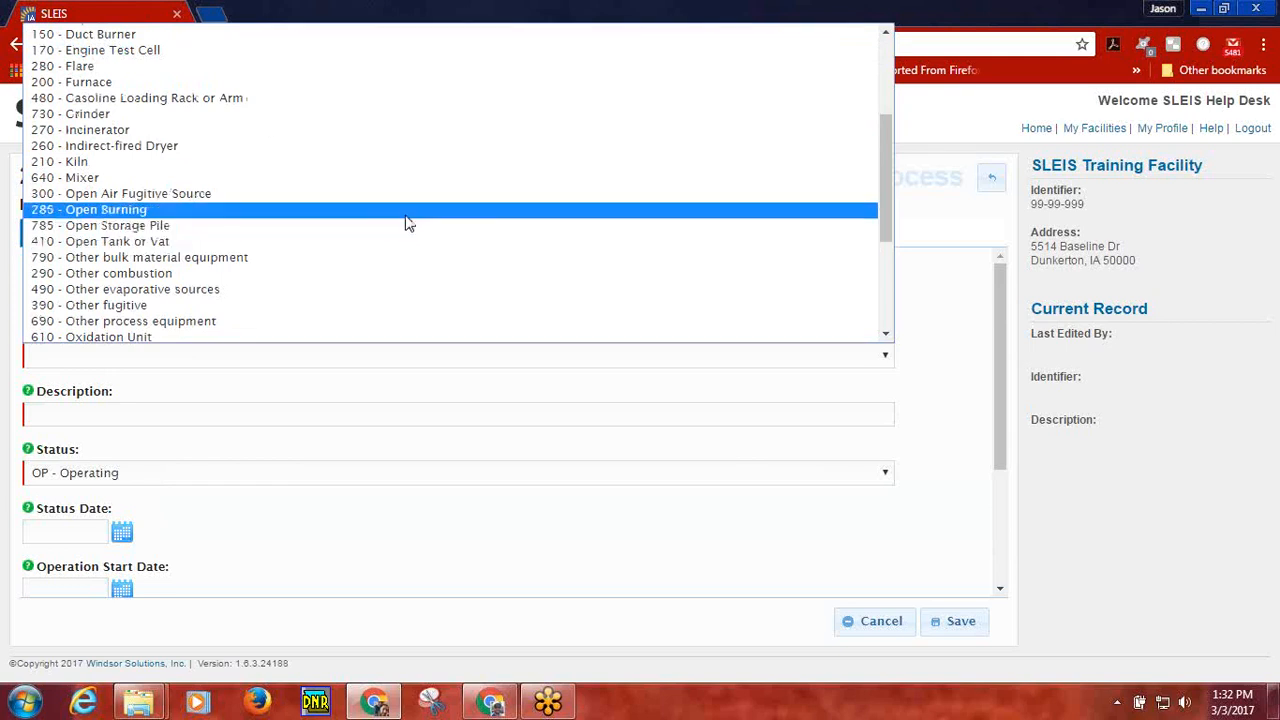
scroll(563, 237, up, 2)
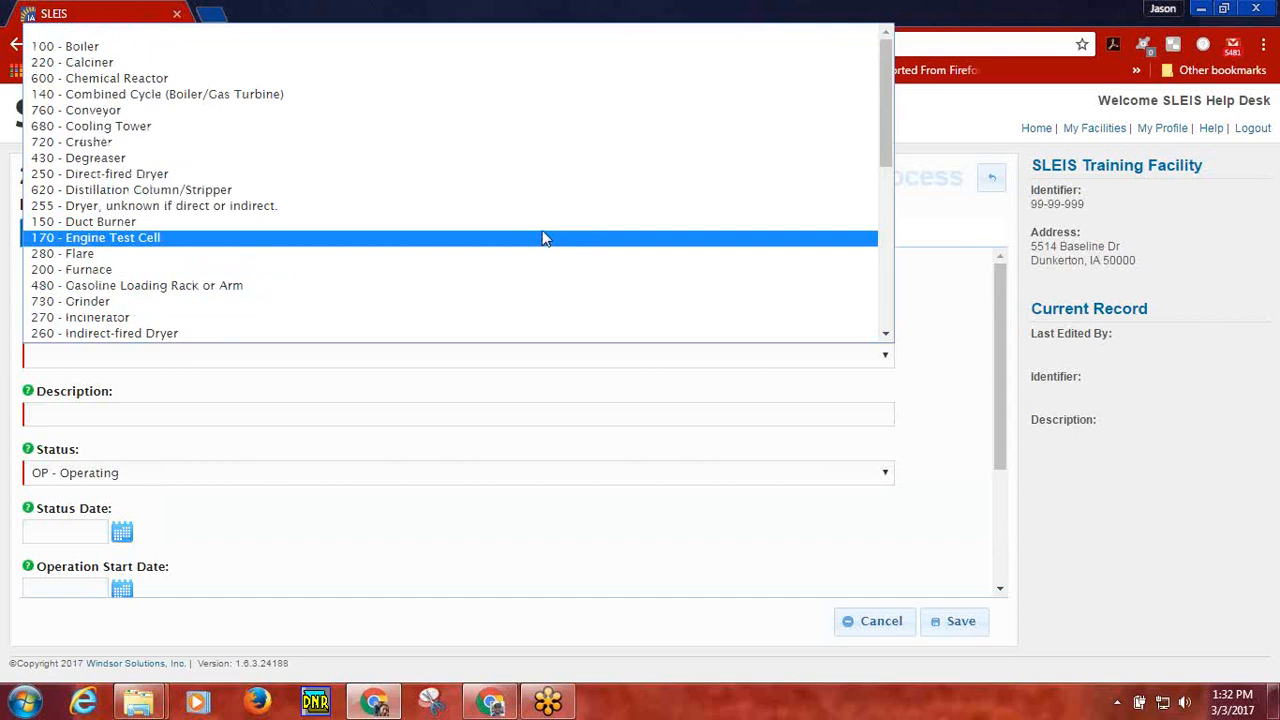
click(101, 46)
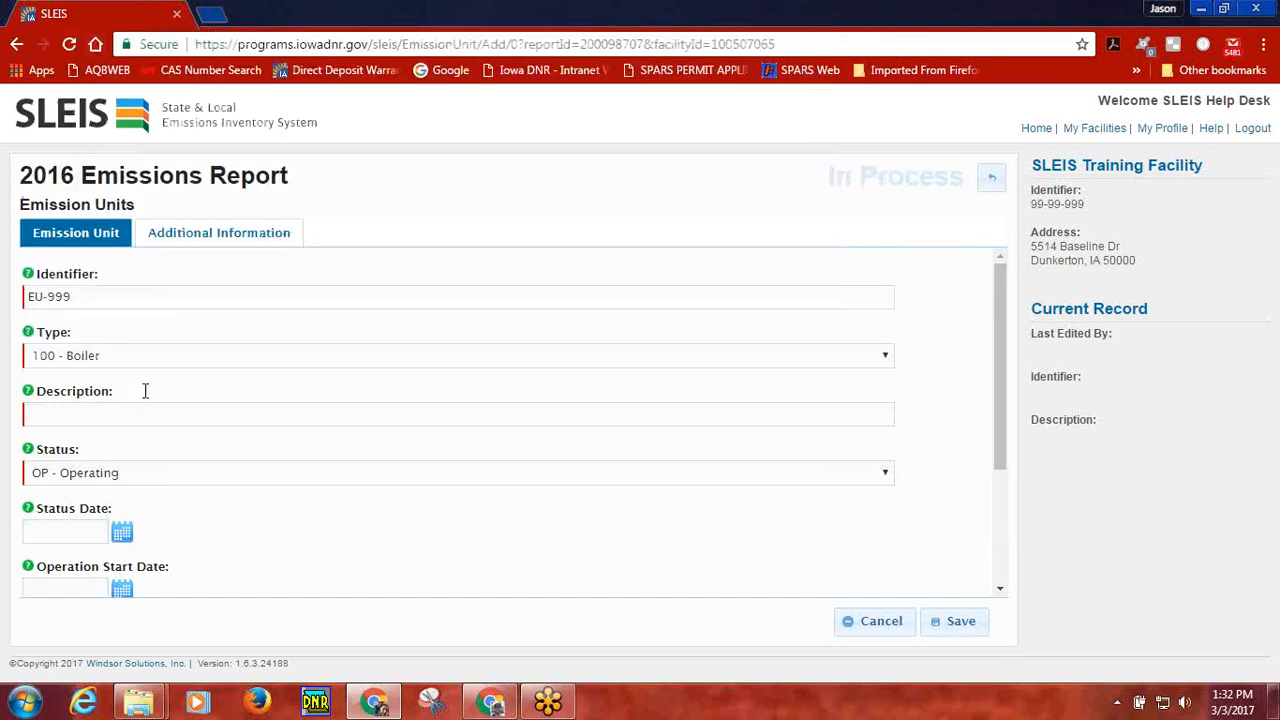
Check the remaining type options down to 999 - Unclassified without changing the type, and enter Boiler as the description.
click(880, 357)
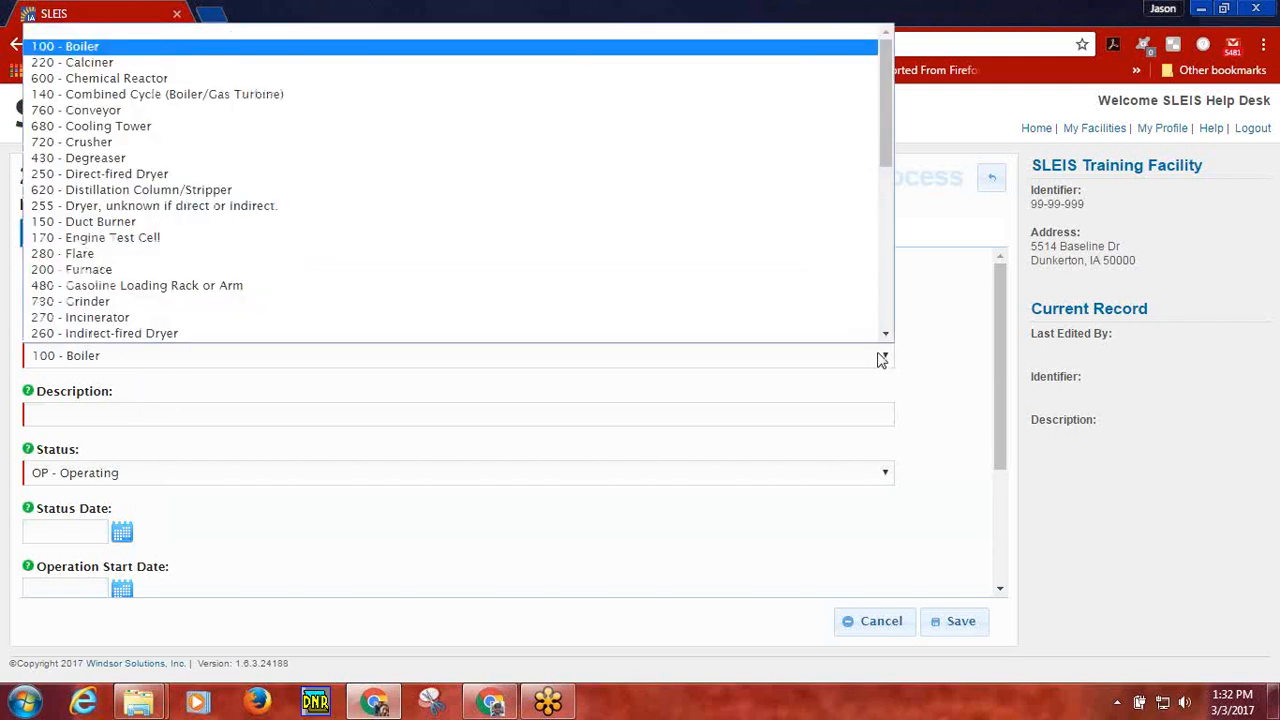
drag(887, 186, 890, 332)
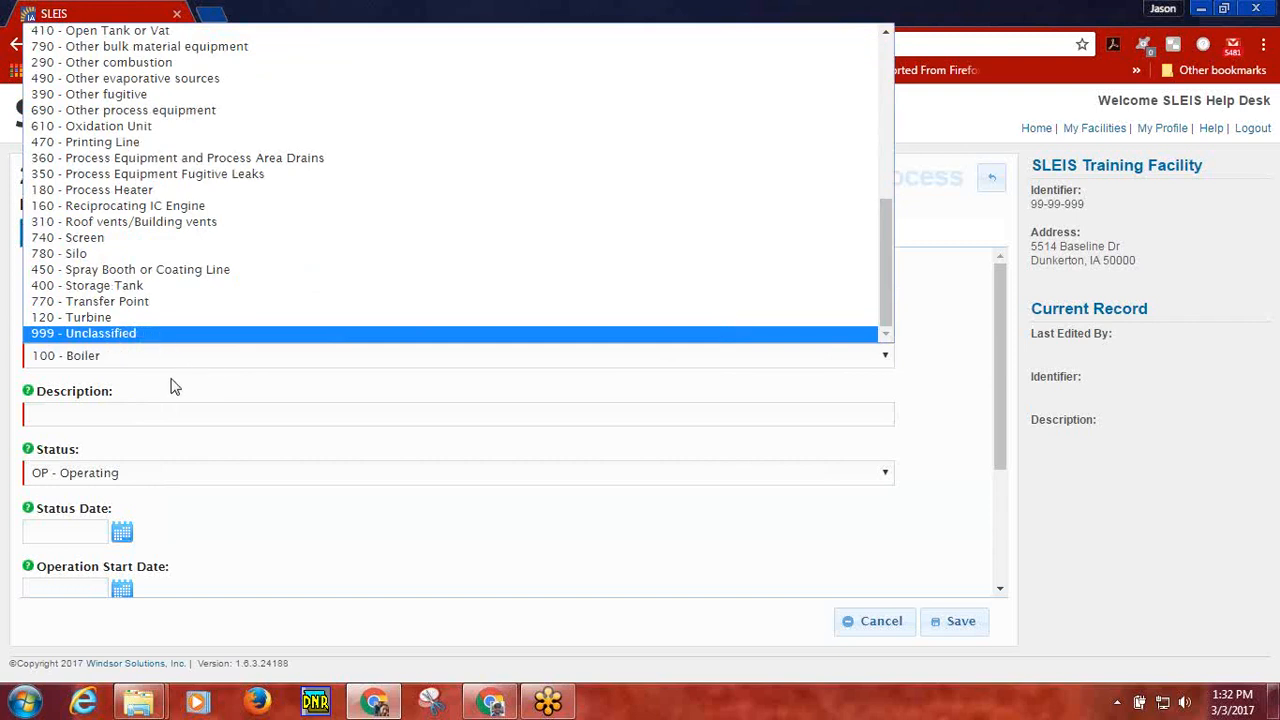
click(110, 383)
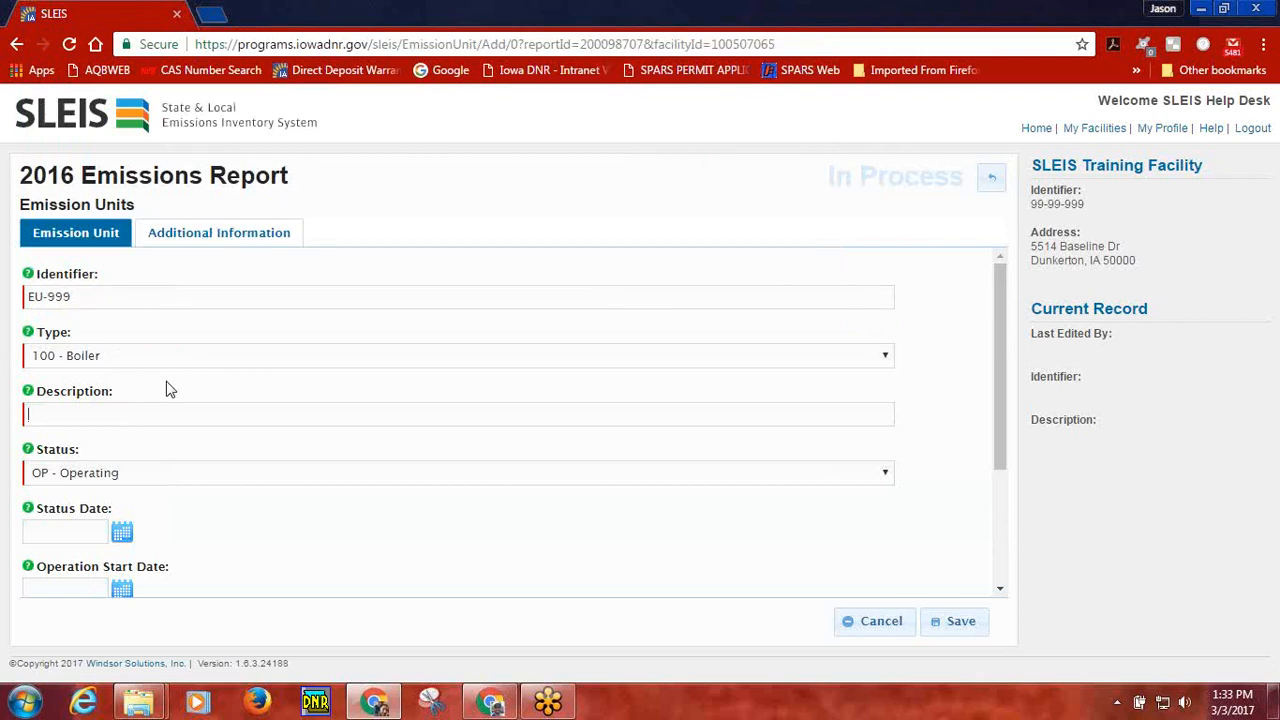
text(ler)
Try the status PS - Permanently Shutdown for the new unit and set it back to OP - Operating.
click(222, 476)
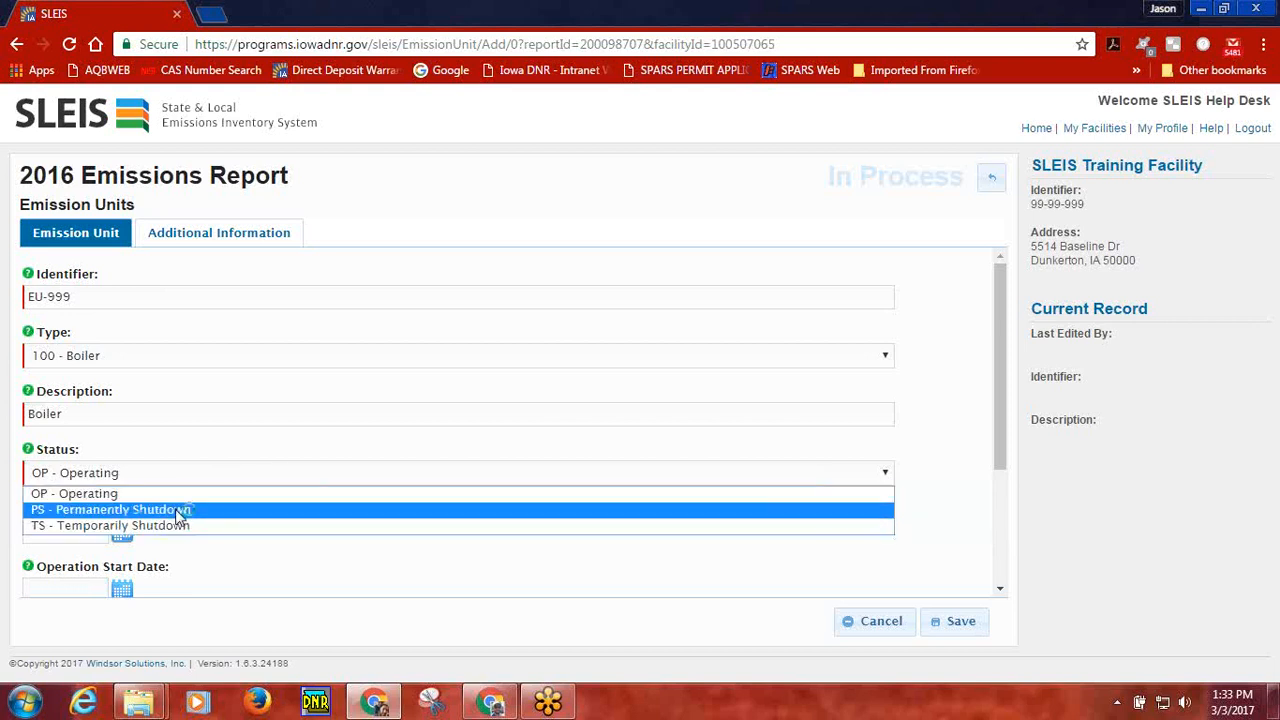
click(178, 514)
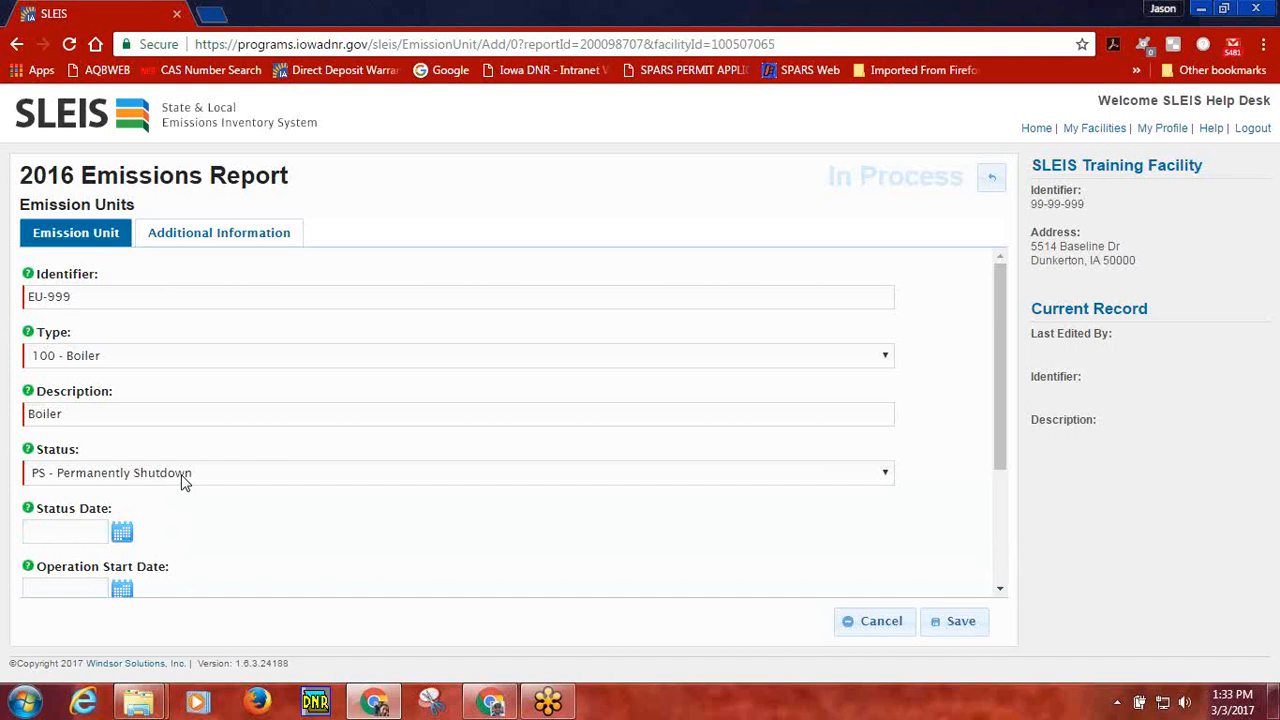
scroll(183, 482, down, 1)
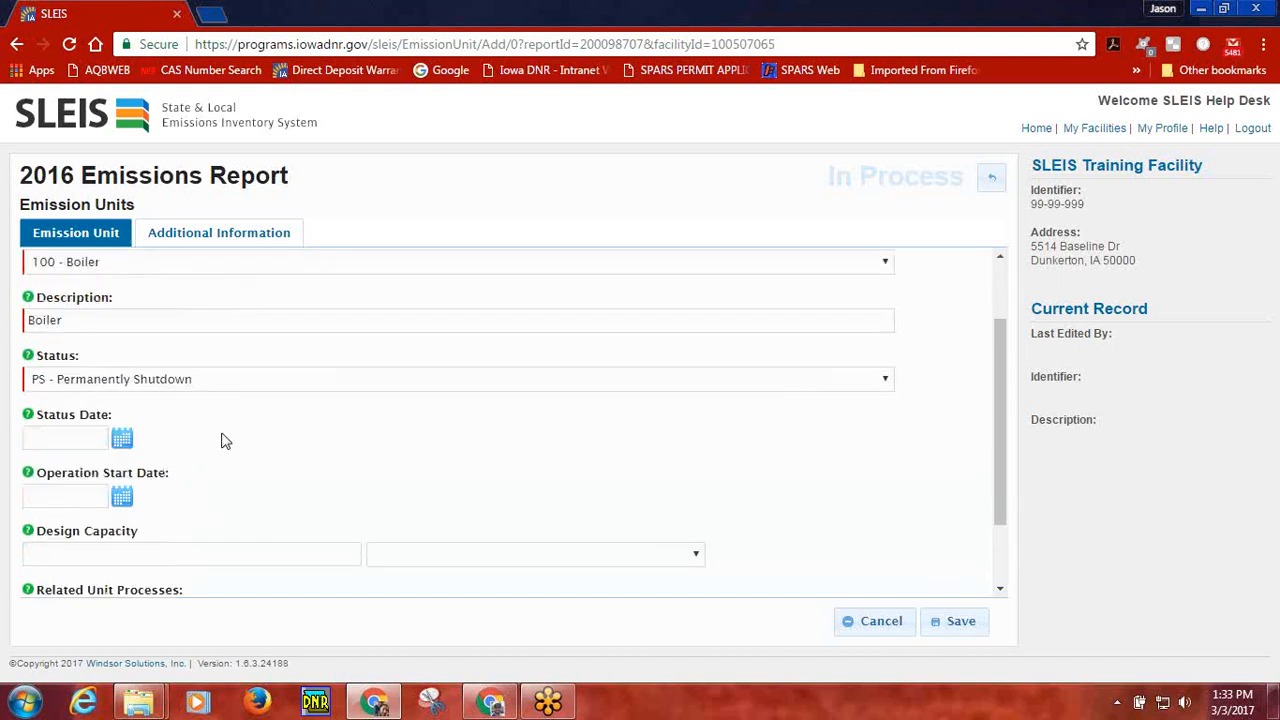
click(207, 384)
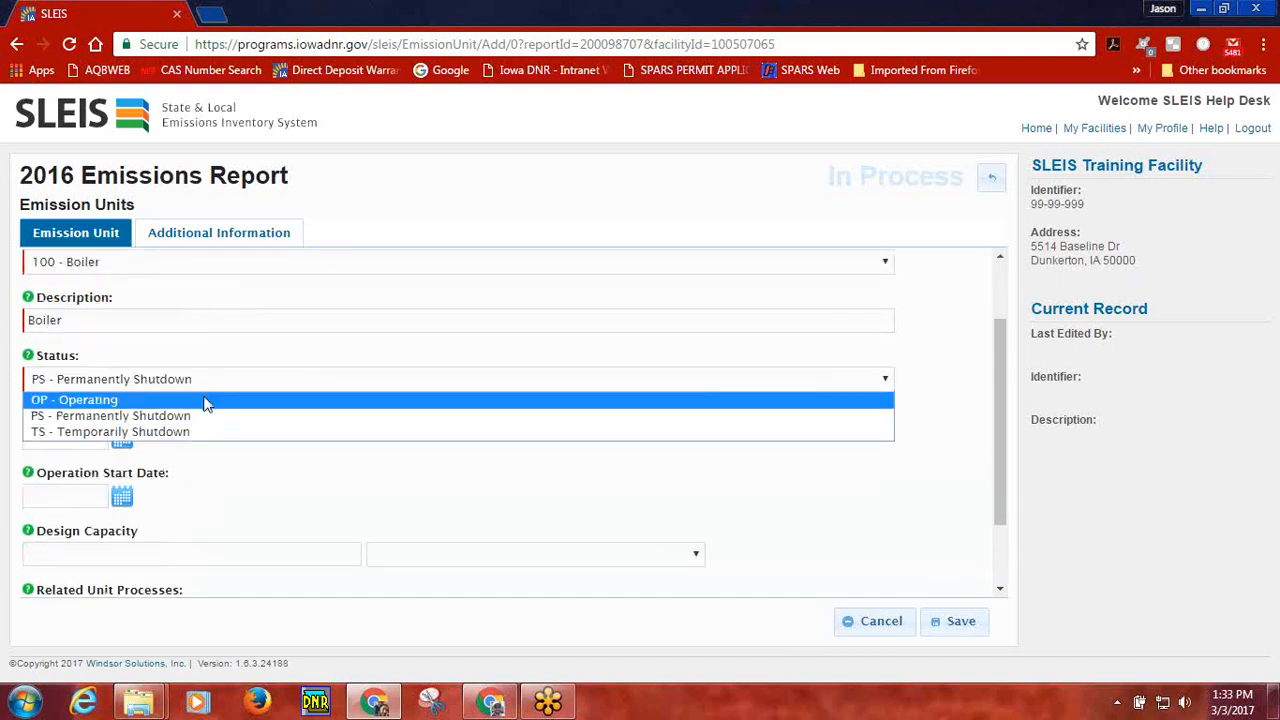
click(207, 400)
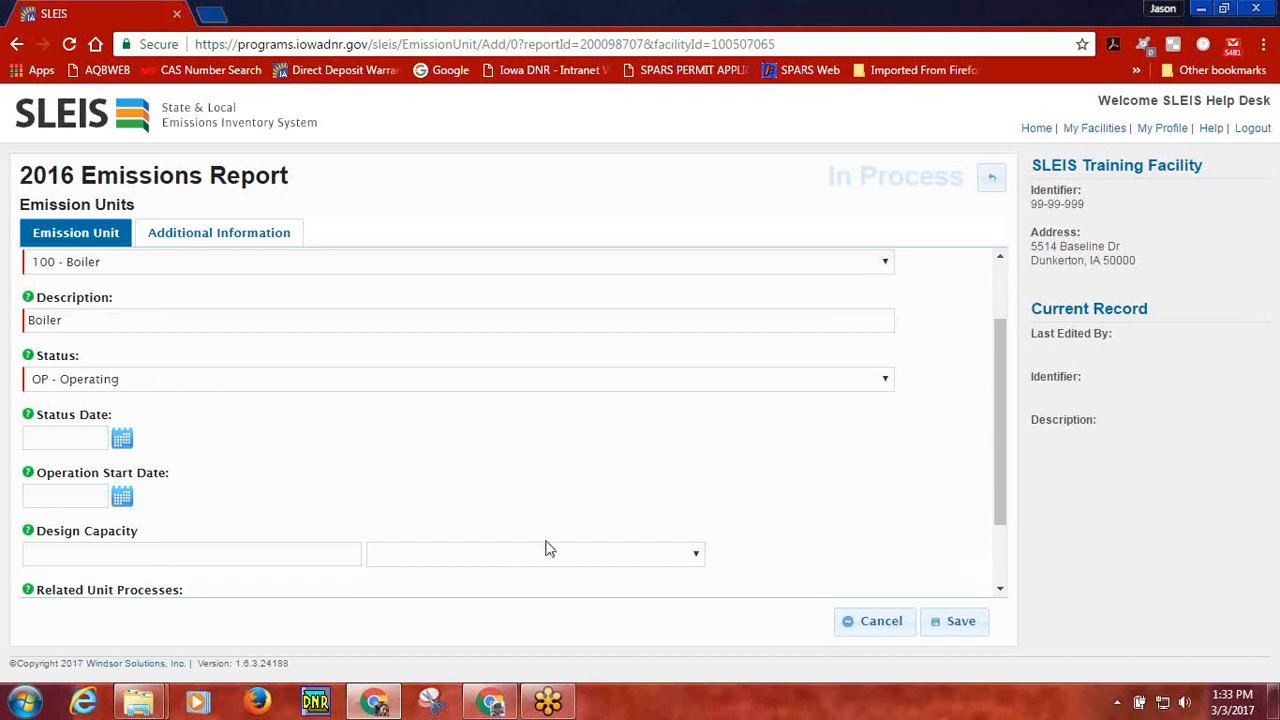
Save the new emission unit and look through its additional information fields.
click(957, 624)
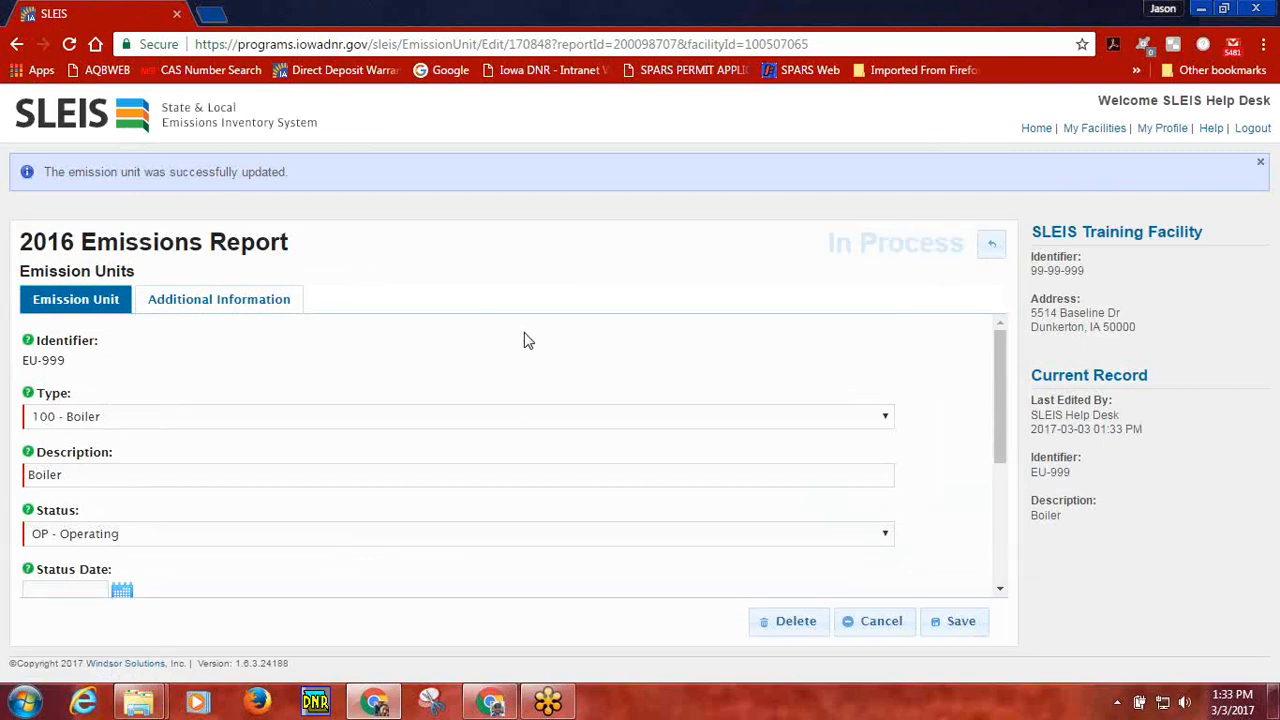
click(222, 304)
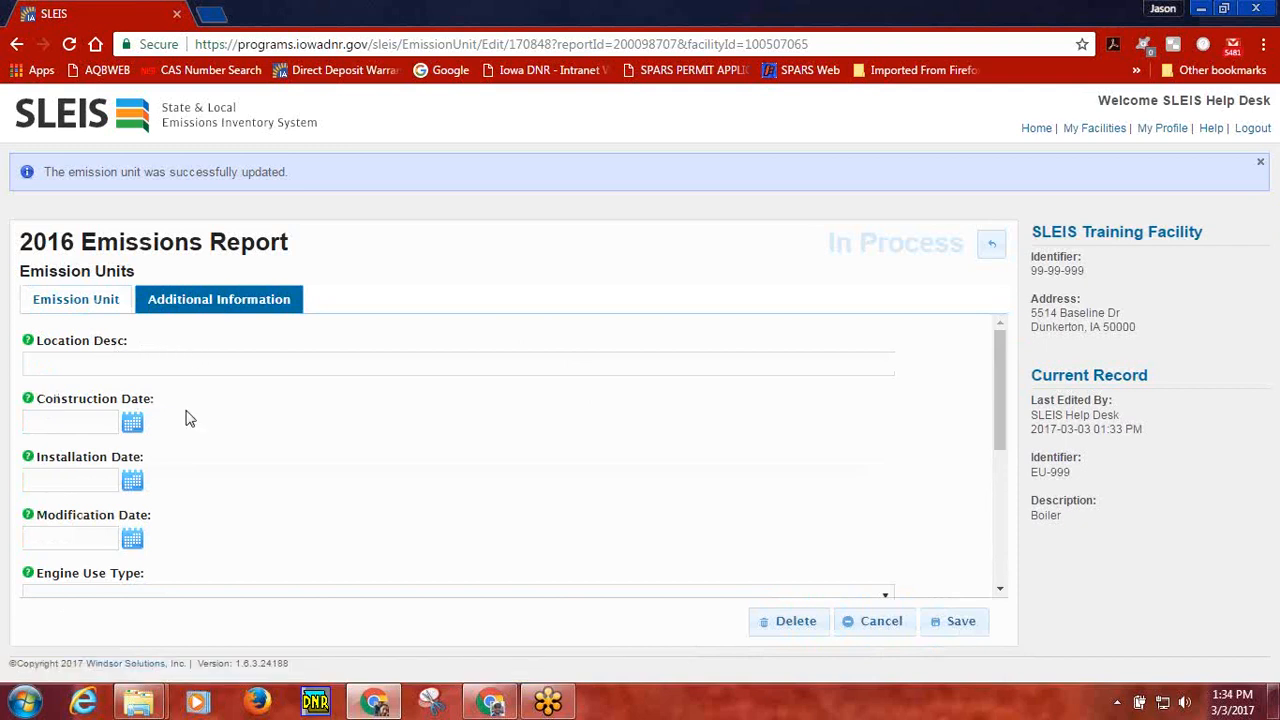
scroll(190, 418, down, 1)
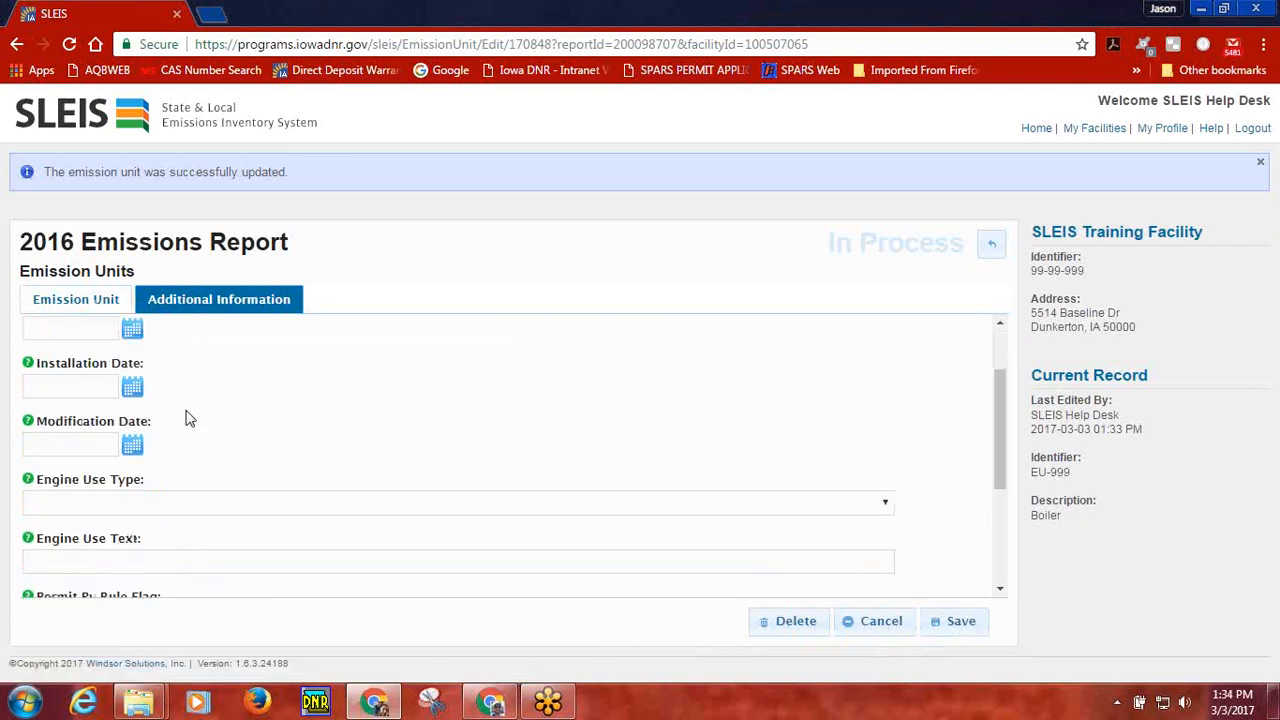
scroll(190, 418, down, 1)
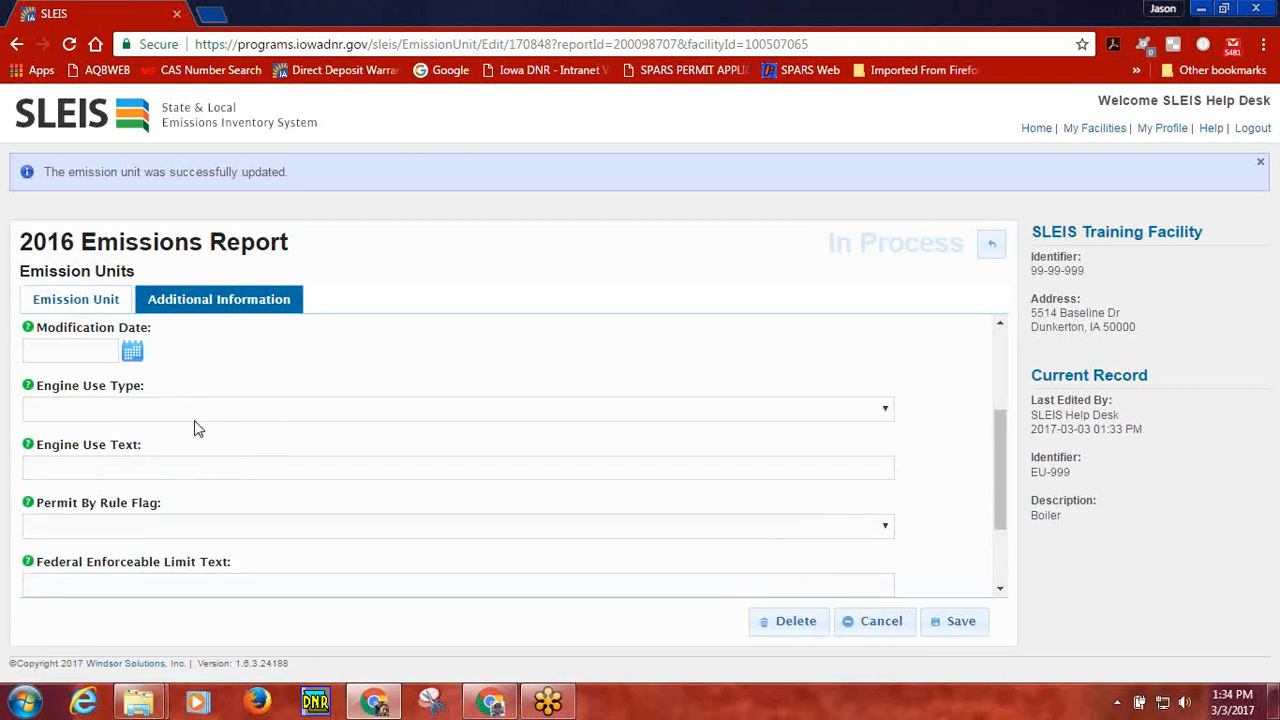
scroll(197, 429, down, 1)
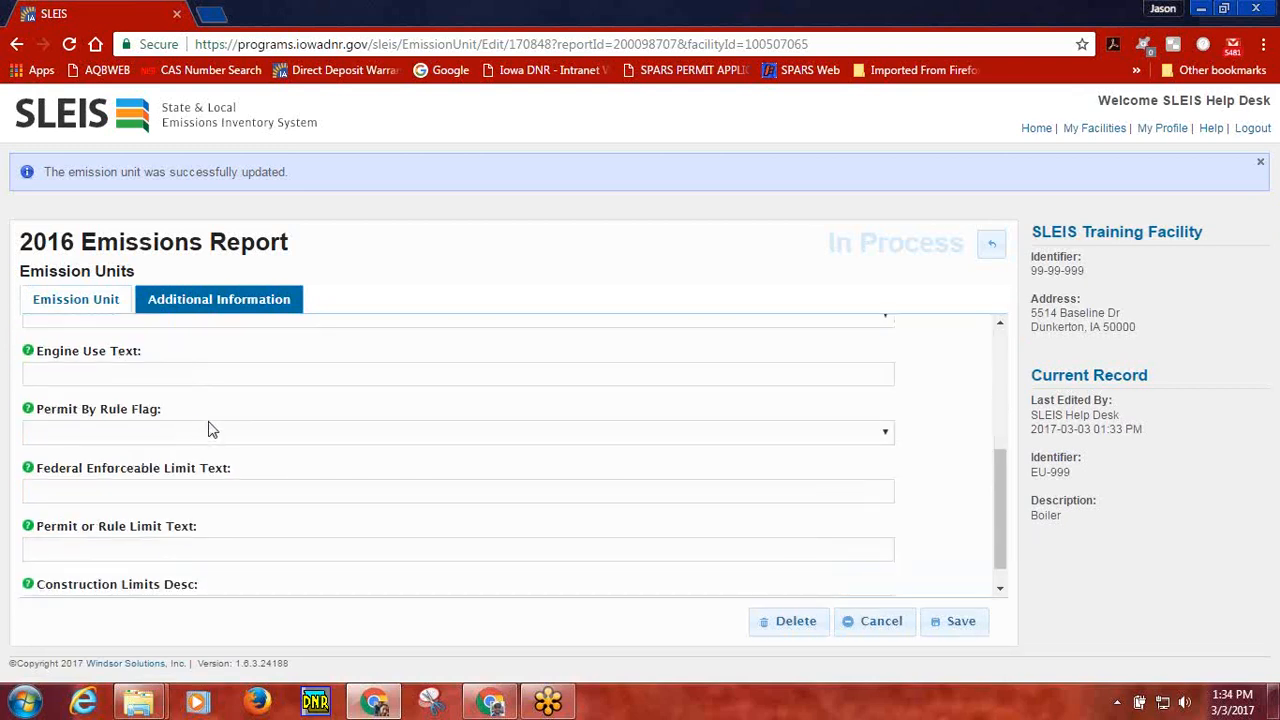
Check the remaining additional information fields of EU-999, save the unit and return to the emission units list.
scroll(212, 421, down, 1)
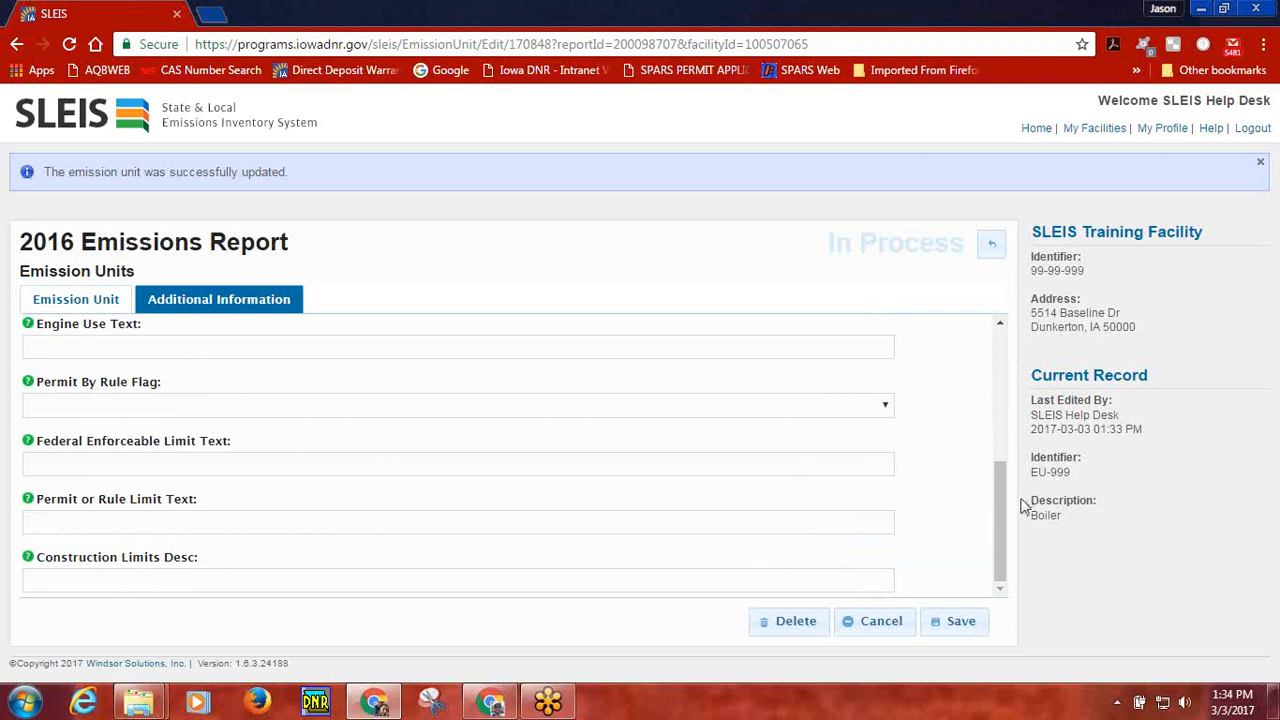
mouse_move(1001, 508)
mouse_down()
mouse_move(989, 450)
mouse_move(1004, 413)
mouse_move(997, 357)
mouse_move(1014, 386)
mouse_move(1006, 374)
mouse_move(995, 512)
mouse_up()
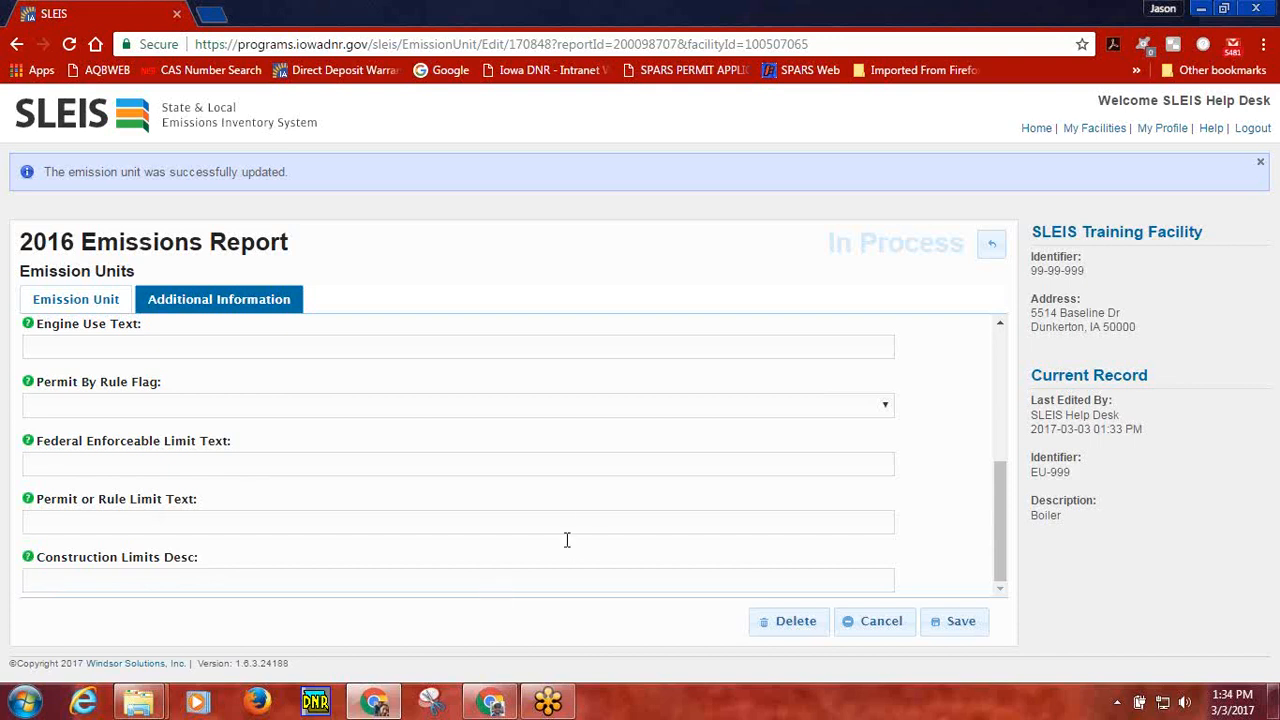
click(960, 632)
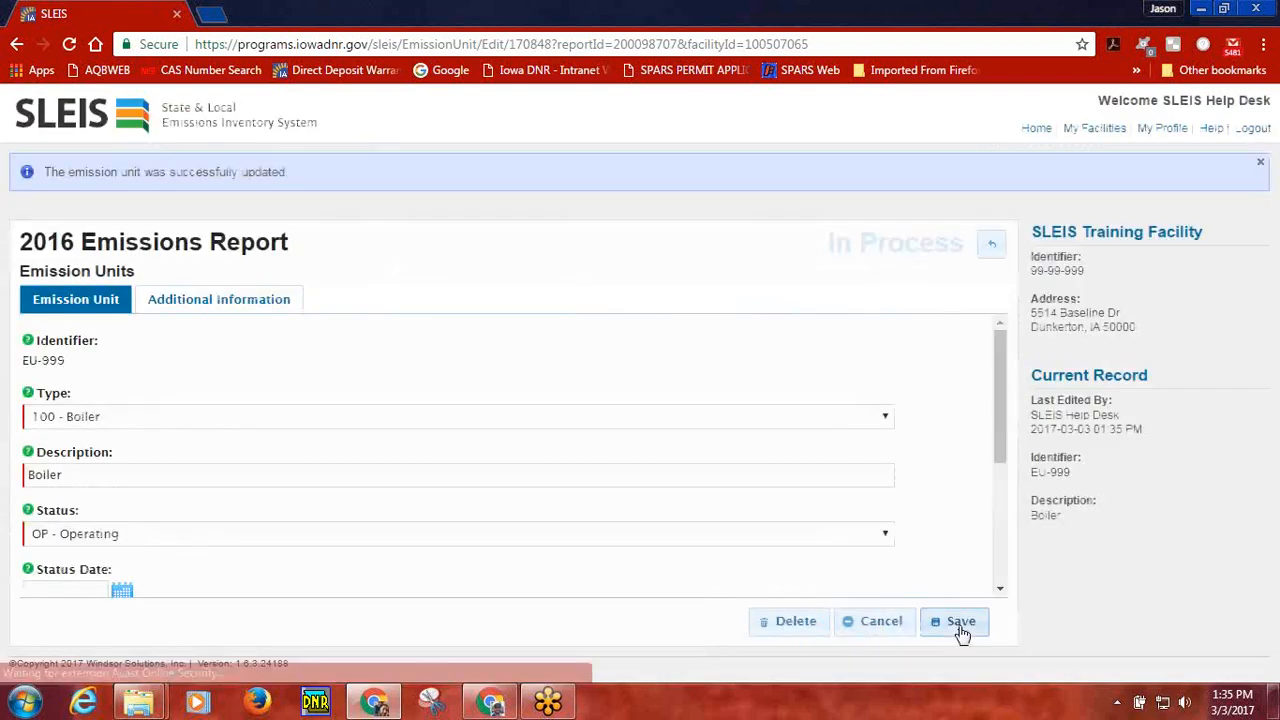
click(992, 248)
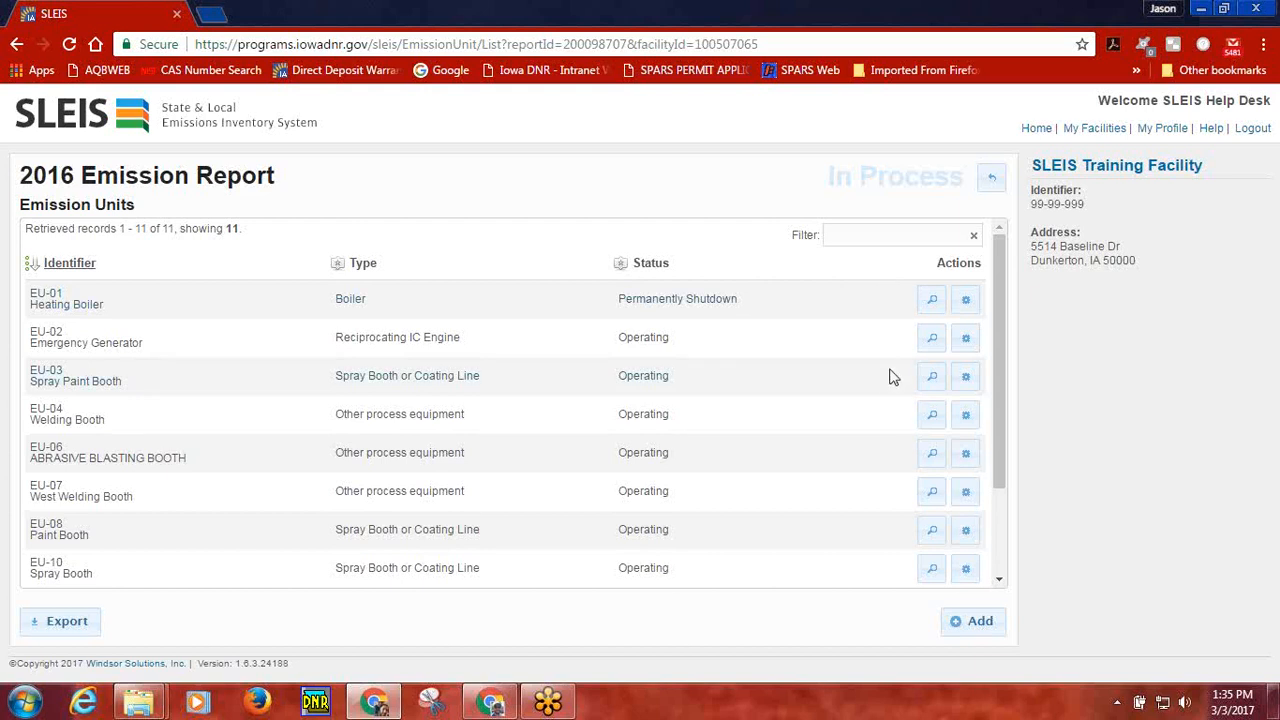
Open the EU-03 Spray Paint Booth record, review its design capacity and related unit processes, and leave it without saving.
click(966, 381)
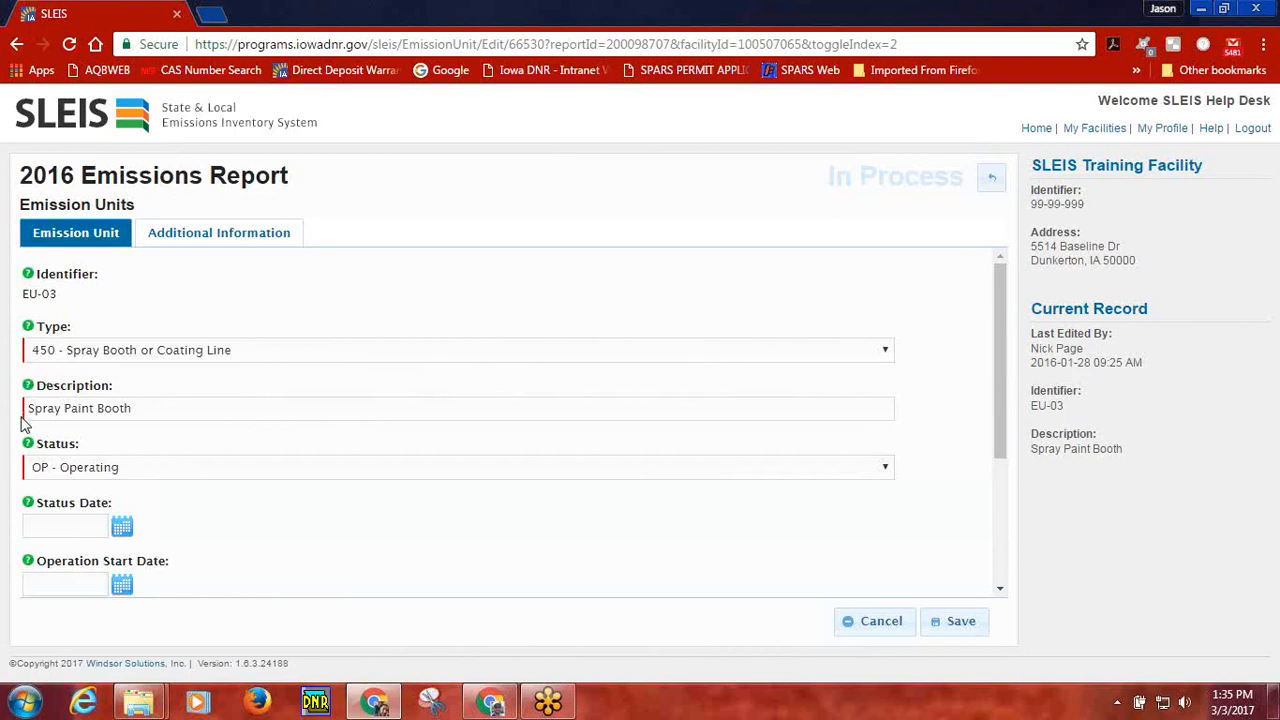
scroll(25, 480, down, 2)
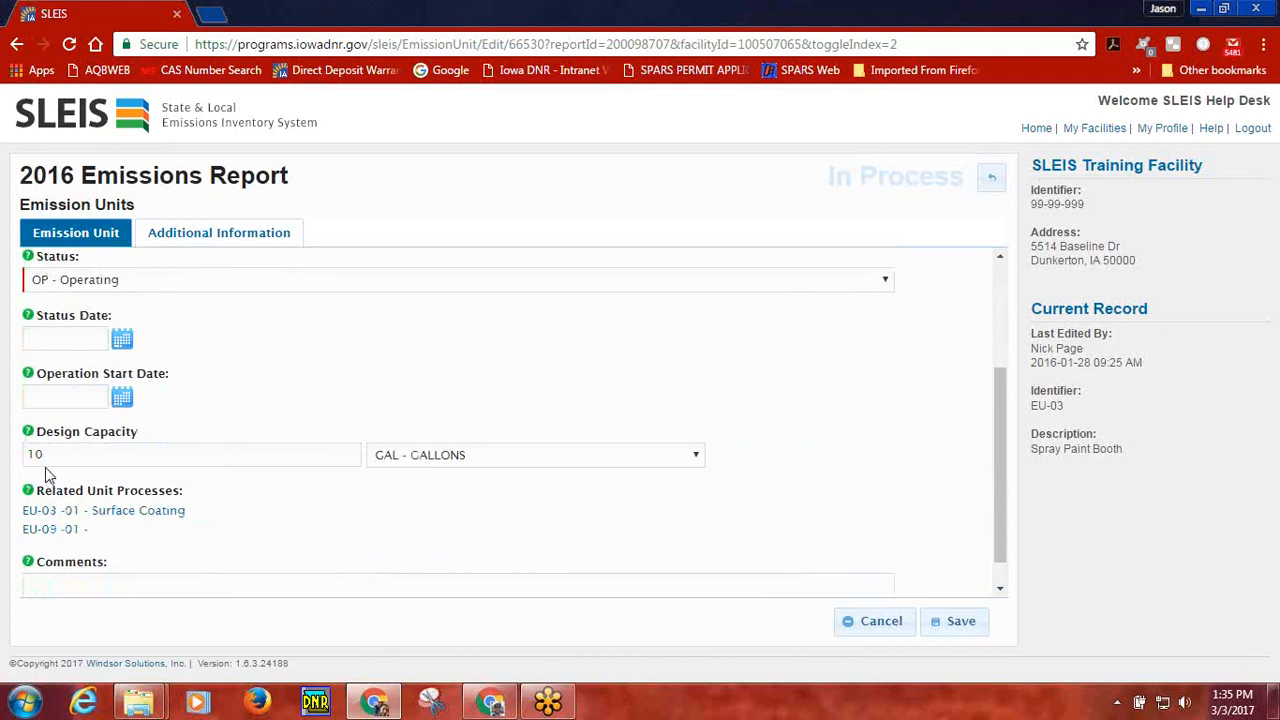
scroll(46, 475, up, 1)
scroll(46, 475, up, 1)
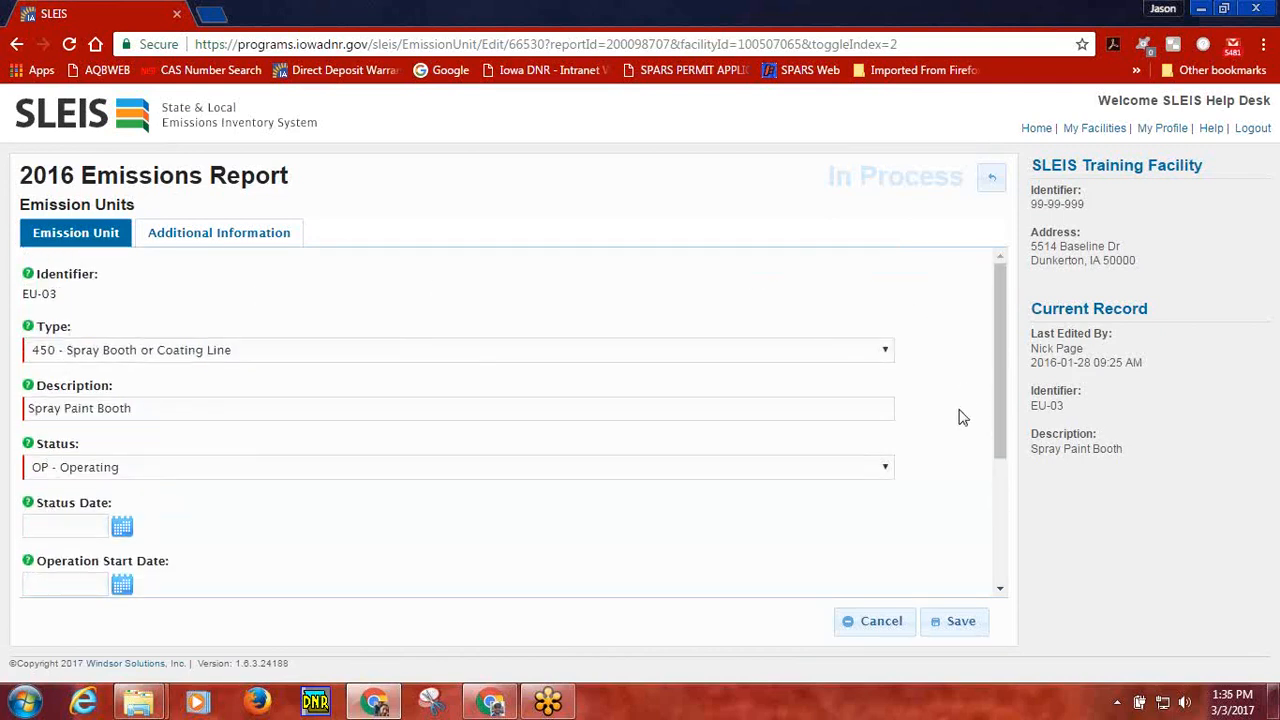
click(871, 620)
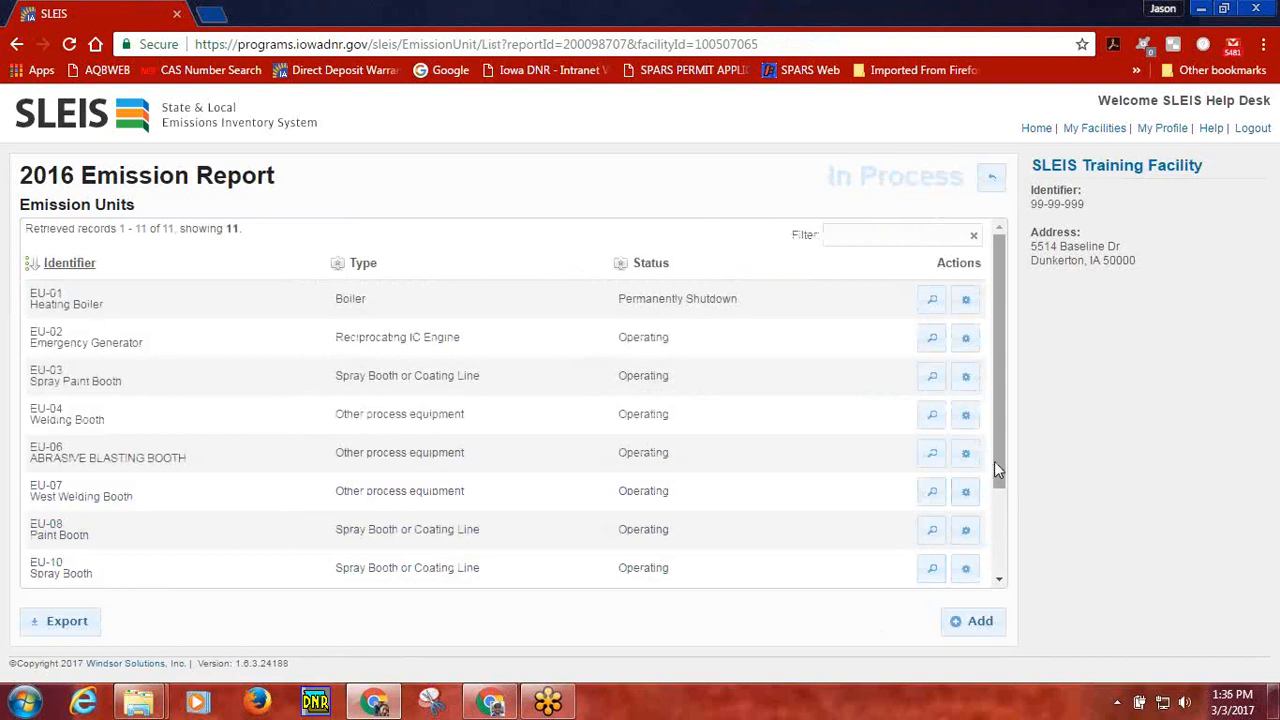
Open the EU-04 Welding Booth record for editing and set its status to PS - Permanently Shutdown.
click(967, 420)
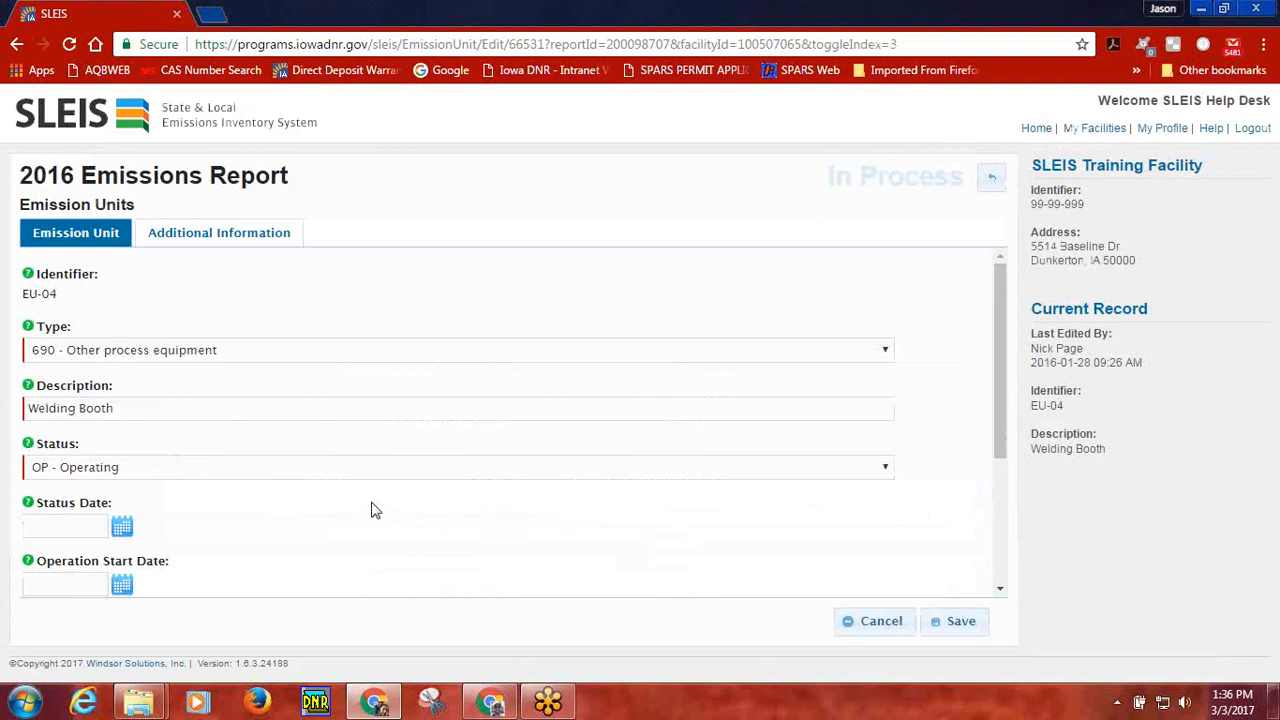
scroll(370, 510, down, 1)
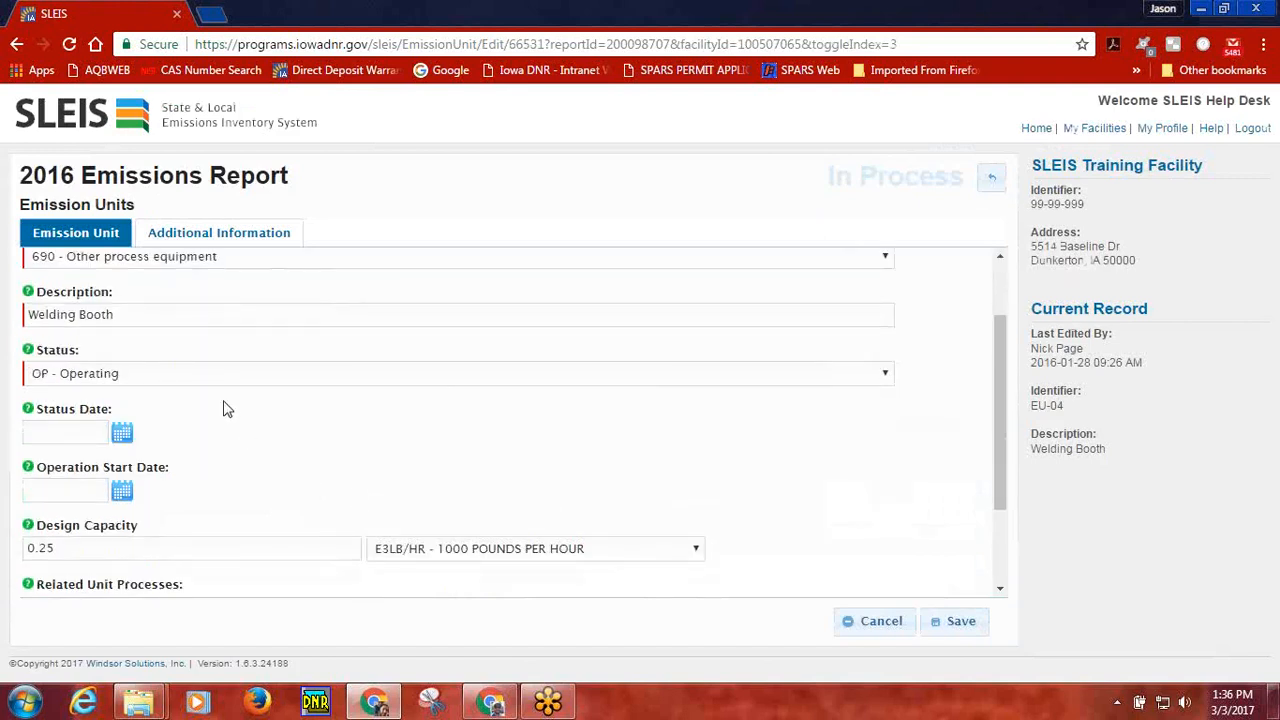
click(399, 380)
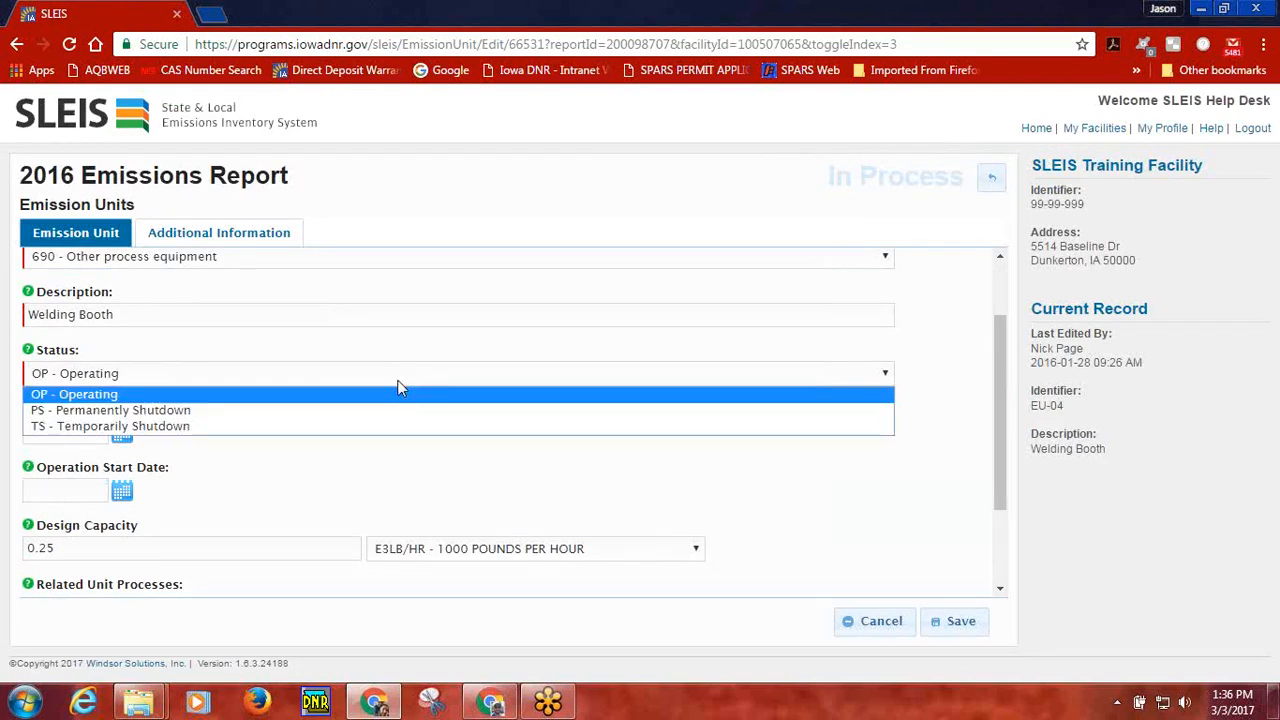
click(362, 418)
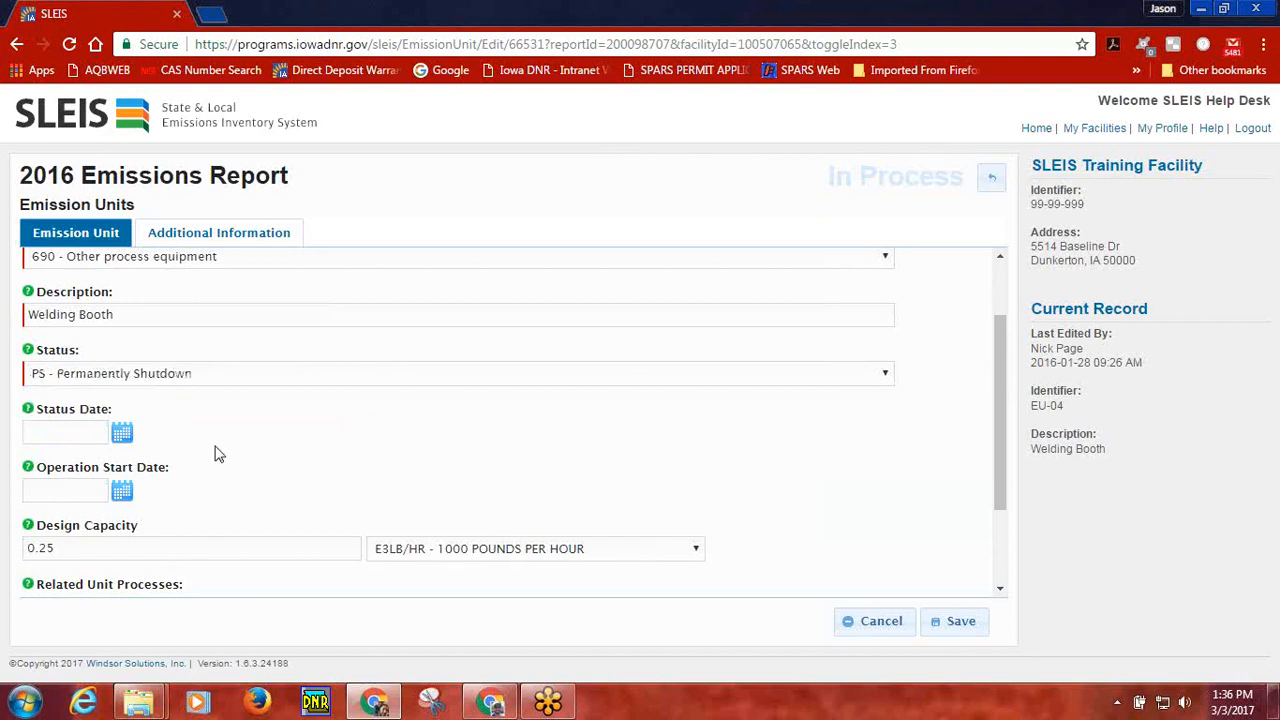
Set the Welding Booth's status date to 2015-10-16 and save the emission unit.
click(73, 433)
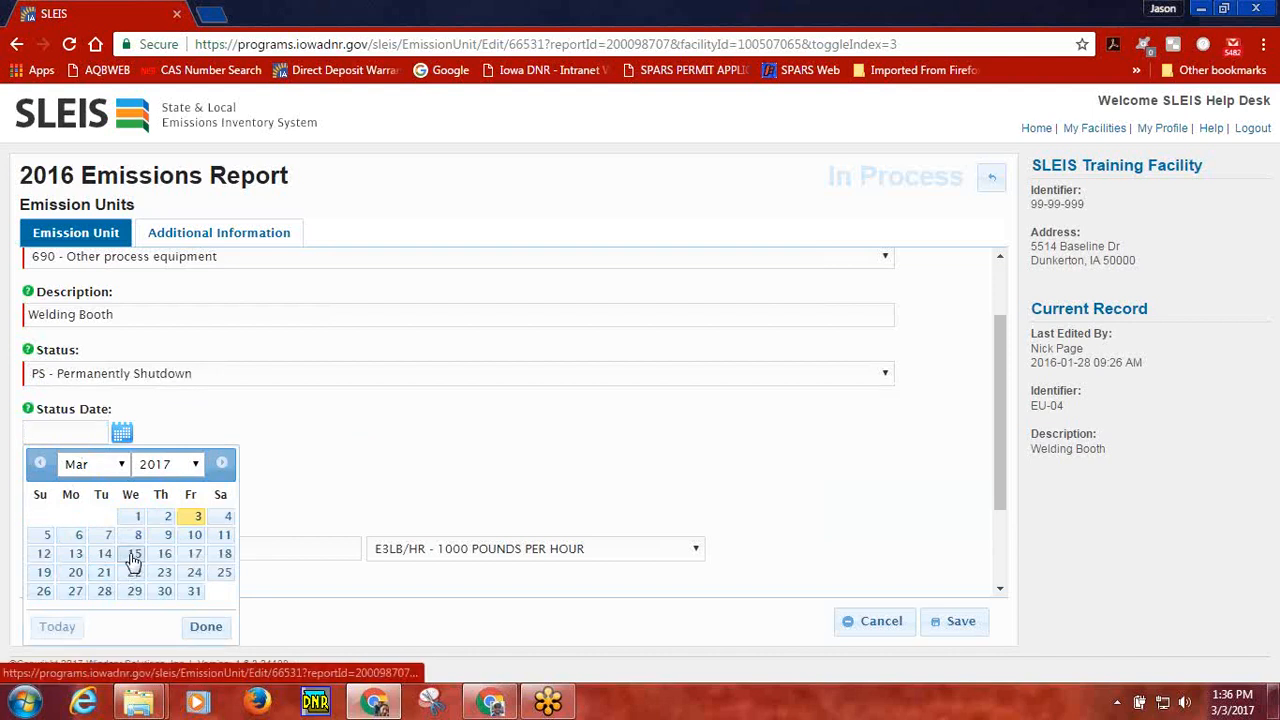
click(196, 465)
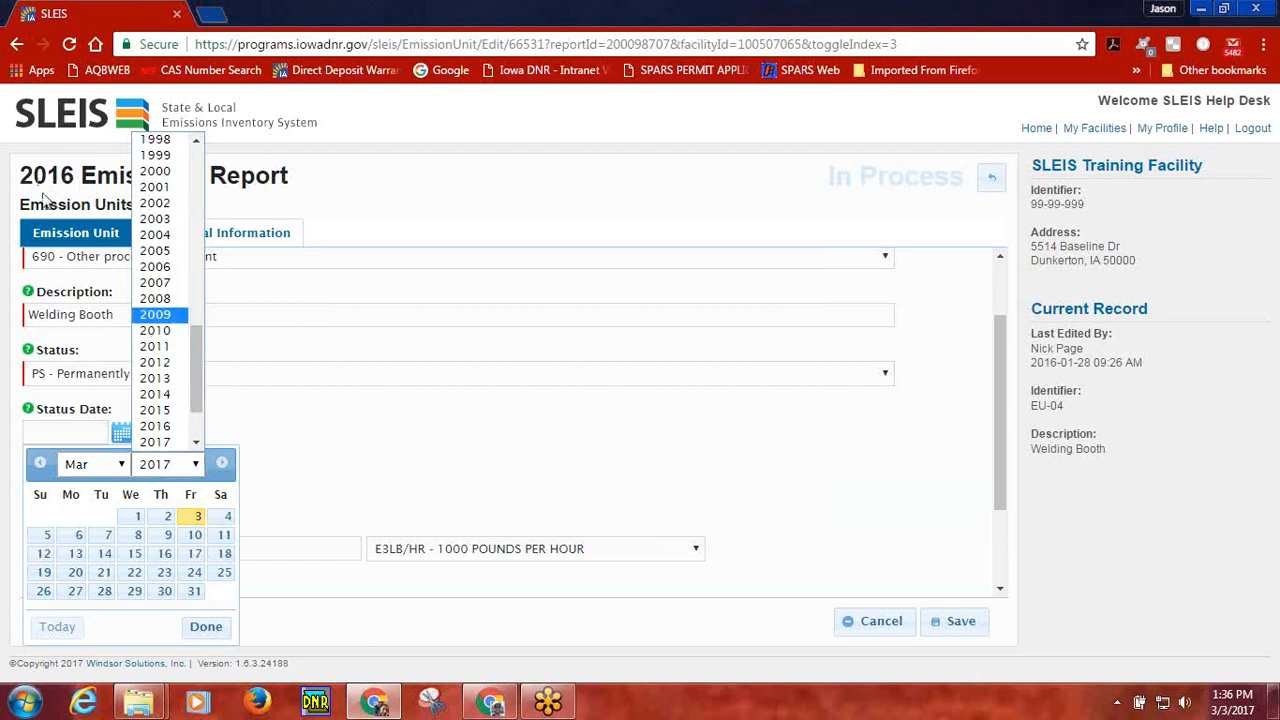
click(160, 412)
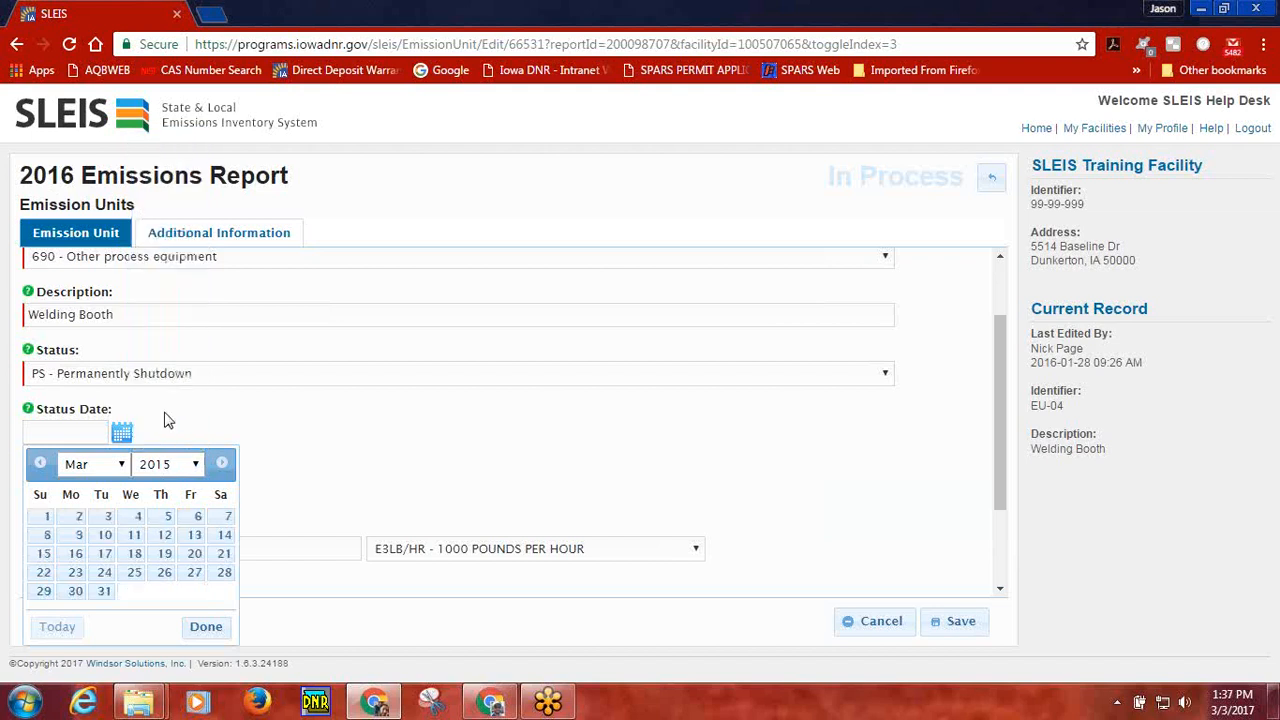
click(121, 465)
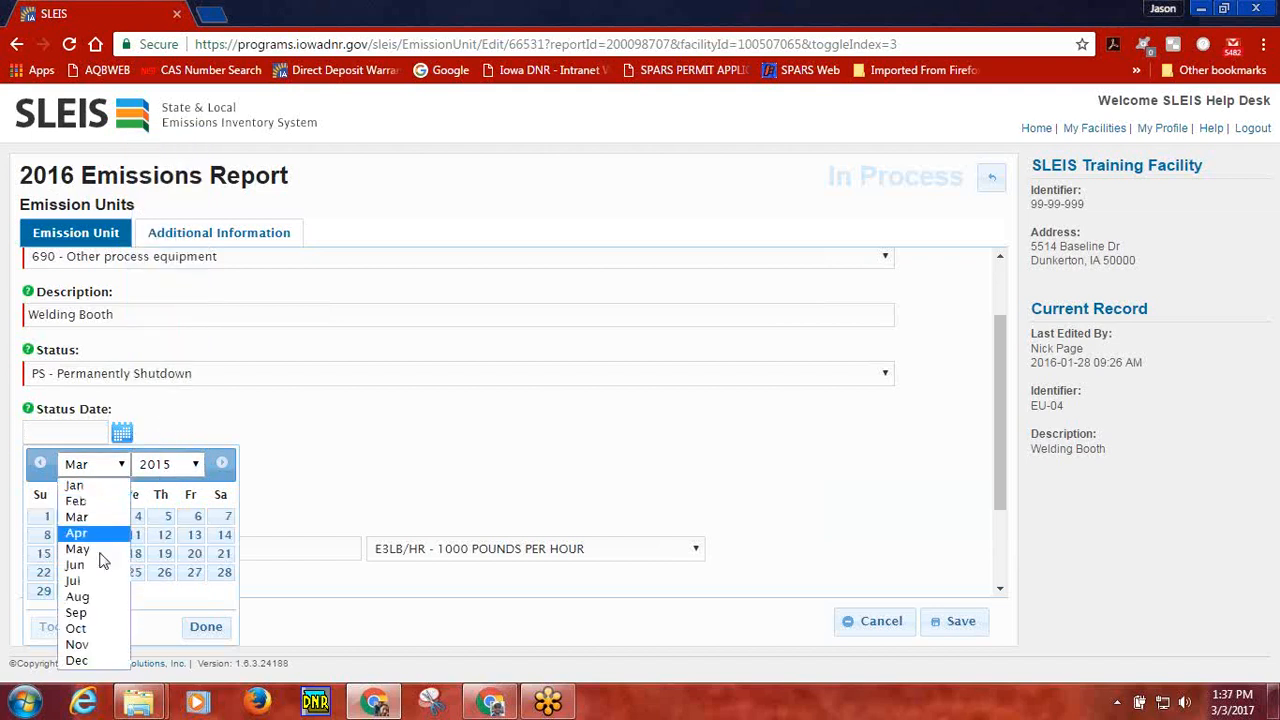
click(88, 629)
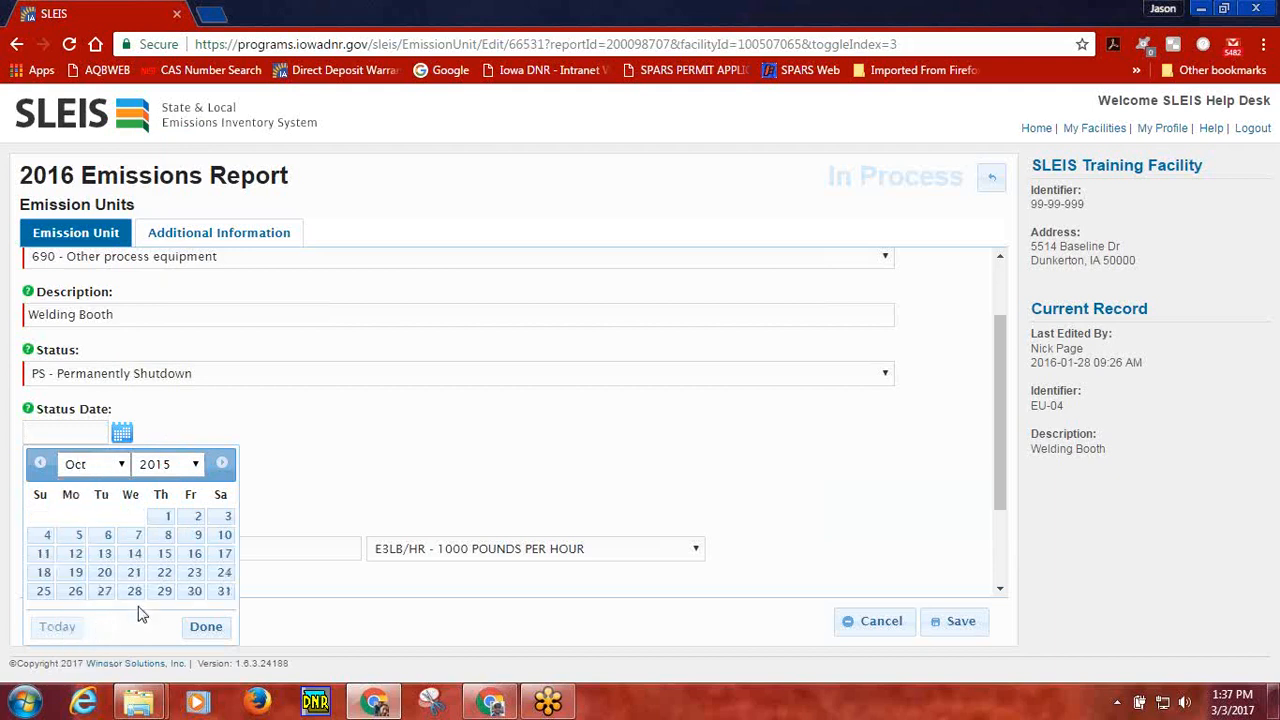
click(194, 553)
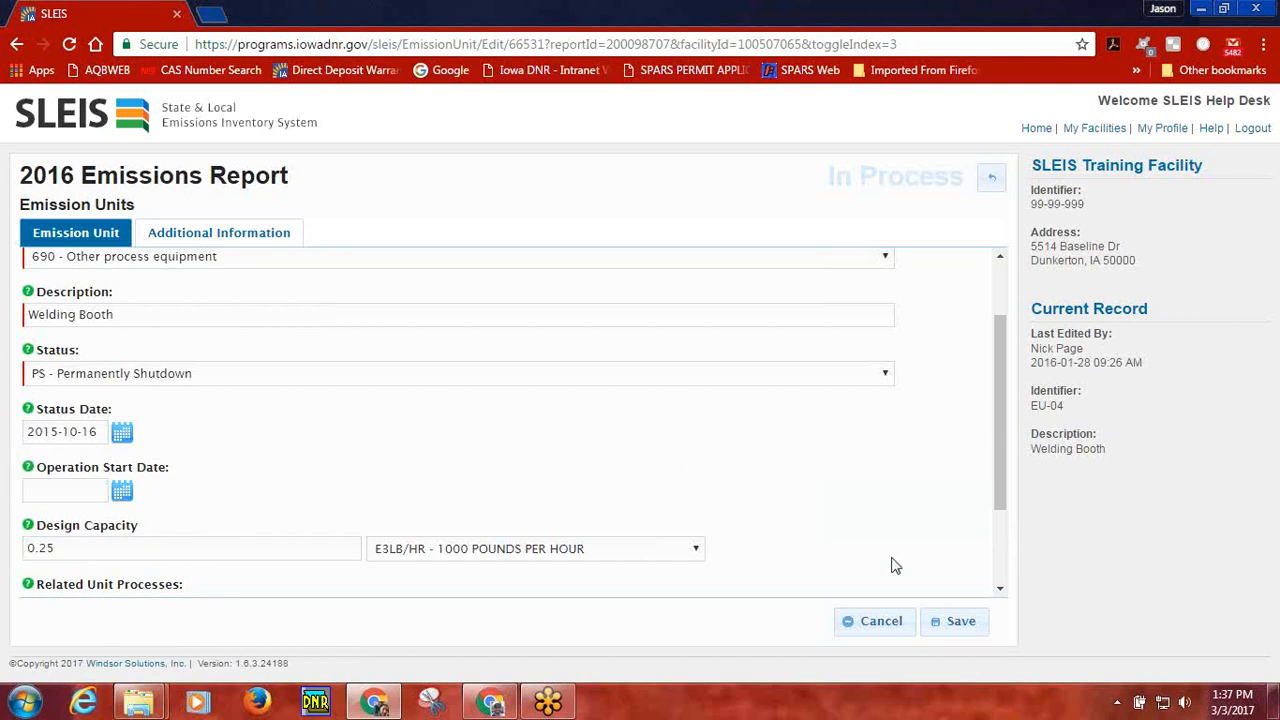
click(958, 636)
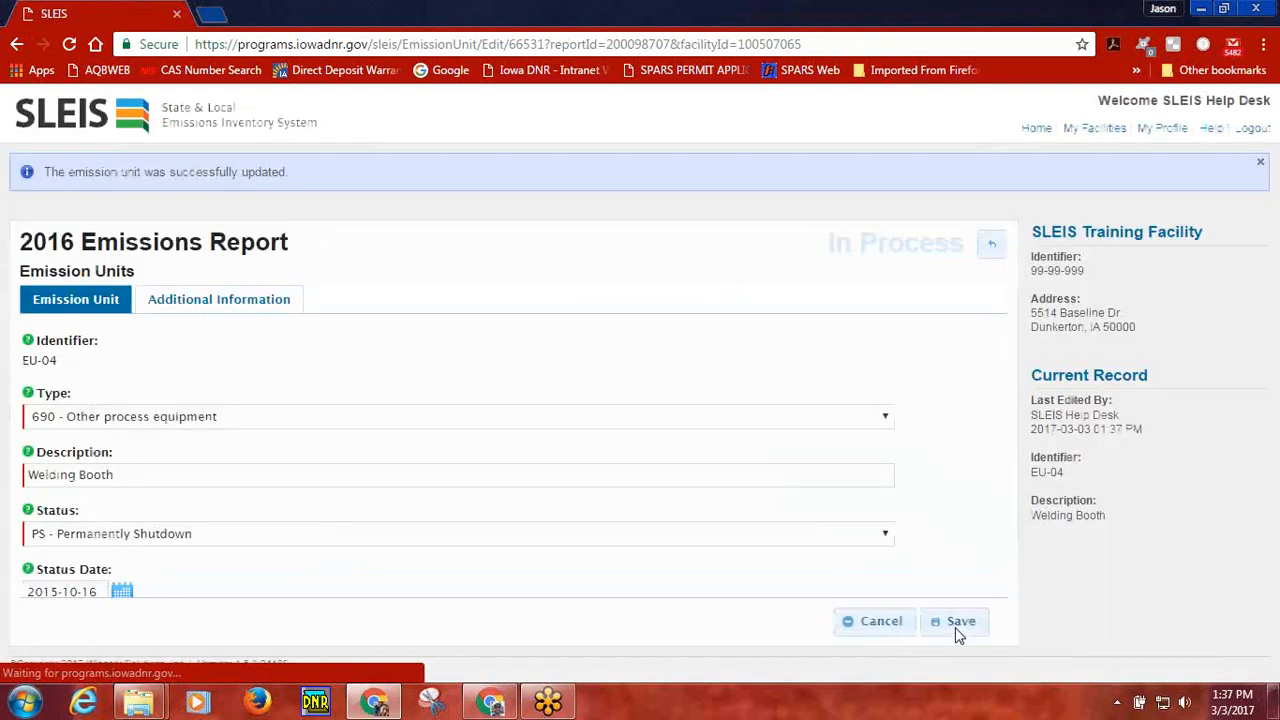